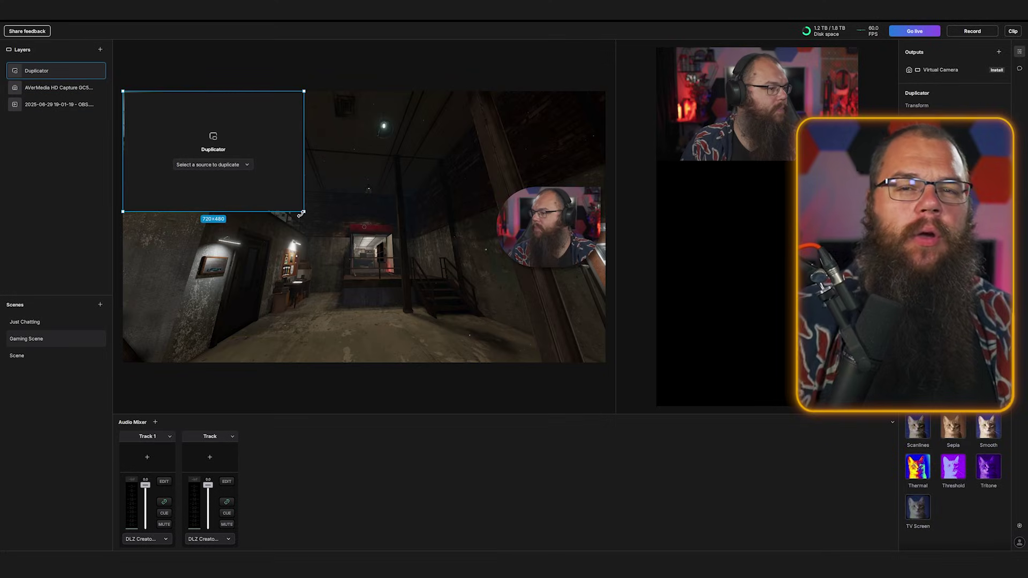
# Enlarge the Duplicator layer on the gaming canvas and switch to the game scene.
pyautogui.moveTo(304, 213); pyautogui.dragTo(538, 311)
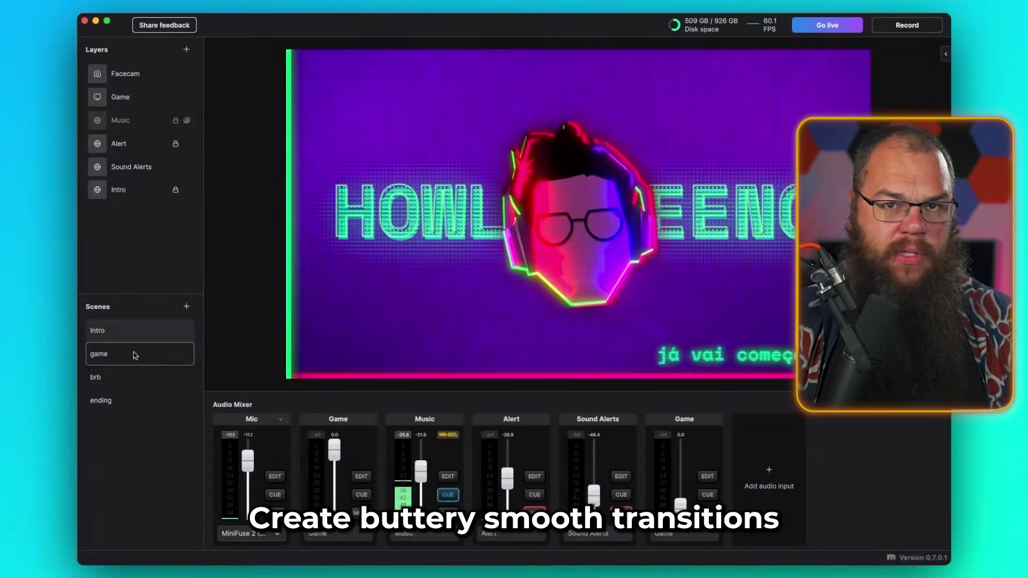
pyautogui.click(135, 355)
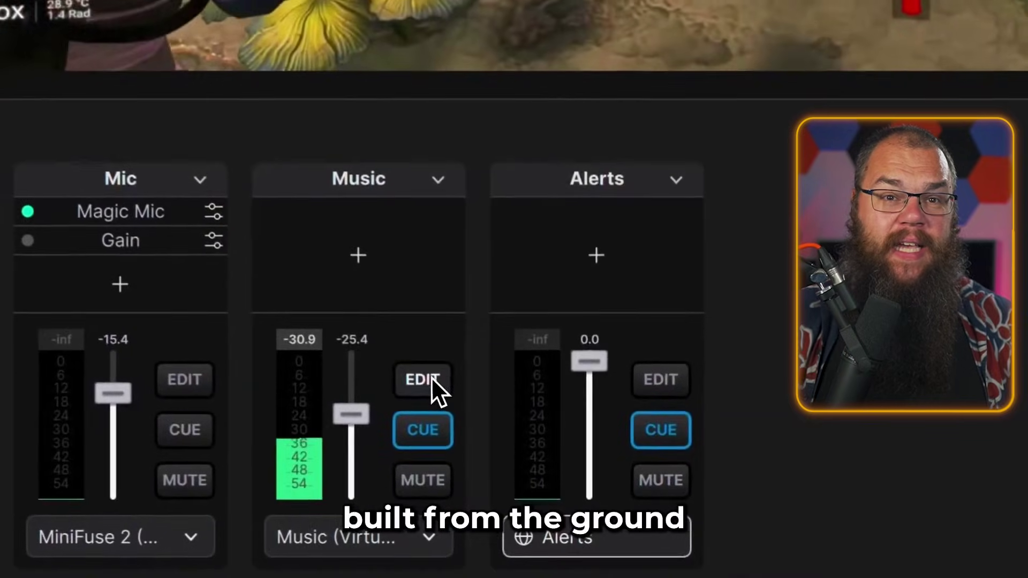
# Switch to Stream Deck and expand the Meld Studio action category.
pyautogui.click(530, 469)
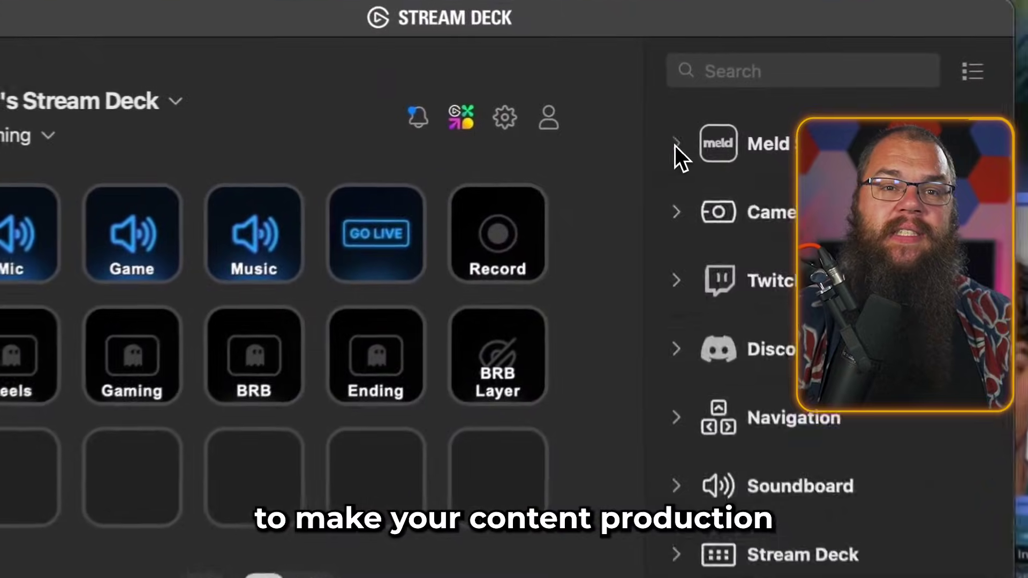
pyautogui.click(672, 134)
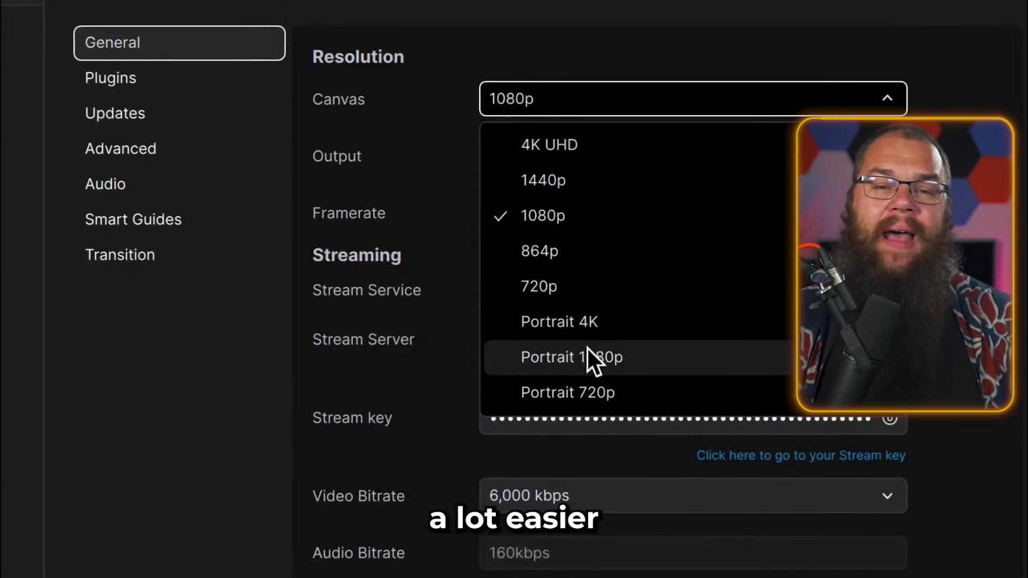
# Set the canvas resolution to Portrait 1080p and choose the Multi Canvas layout.
pyautogui.click(587, 349)
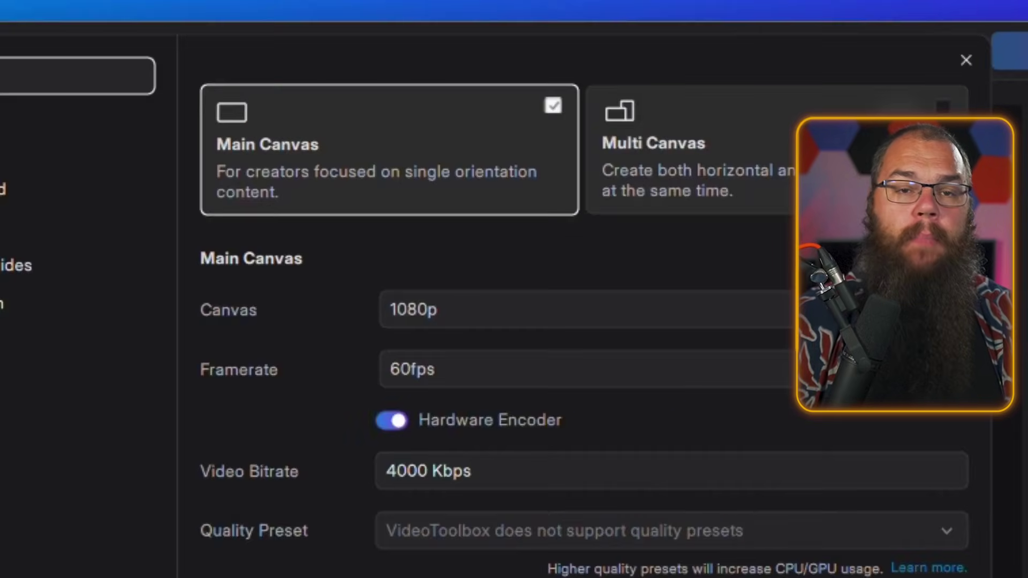
pyautogui.click(696, 150)
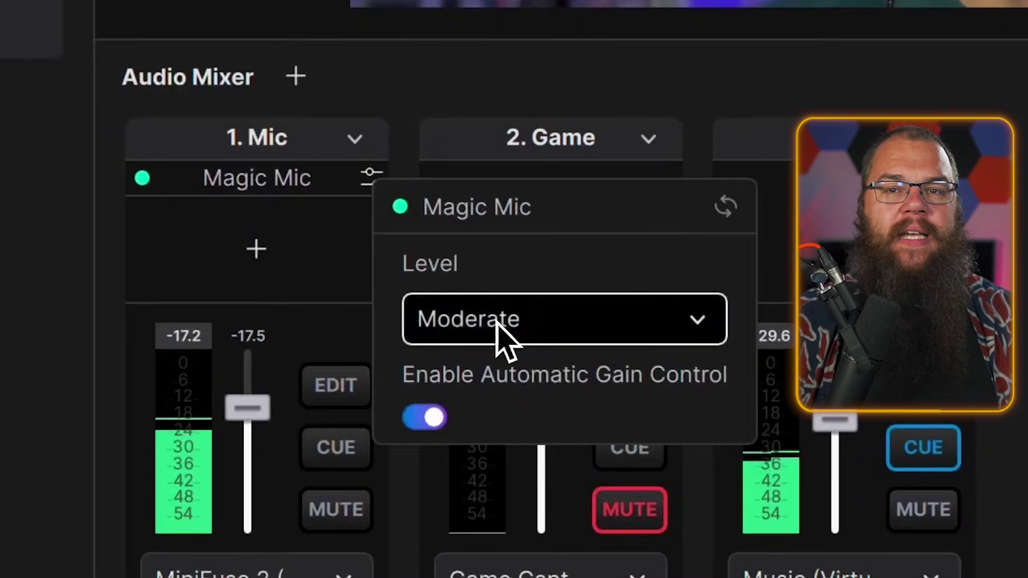
# Change the Magic Mic level on the Mic track.
pyautogui.click(497, 324)
pyautogui.click(557, 490)
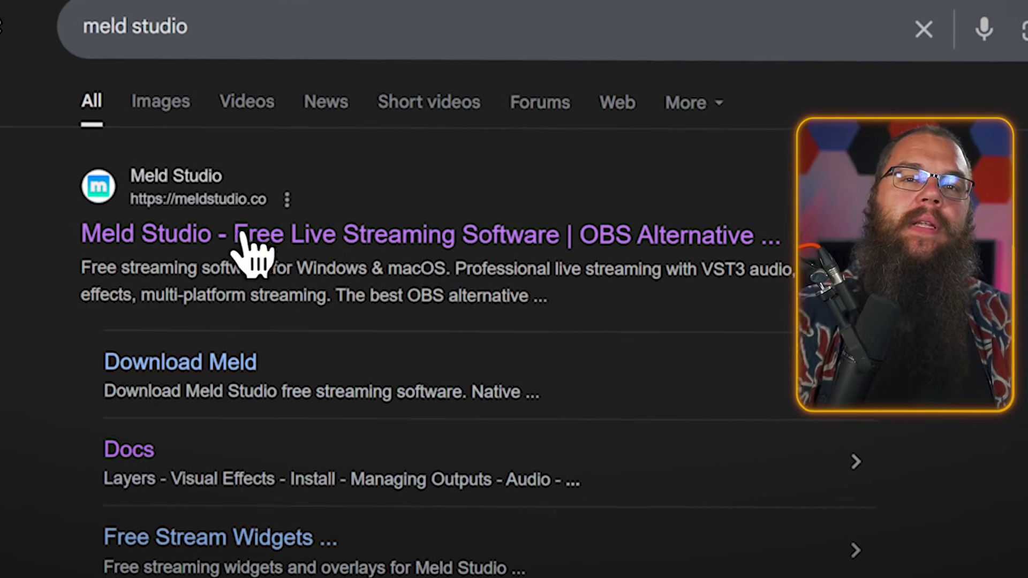
# Open the Meld Studio website from the search results and install Meld Studio.
pyautogui.click(220, 237)
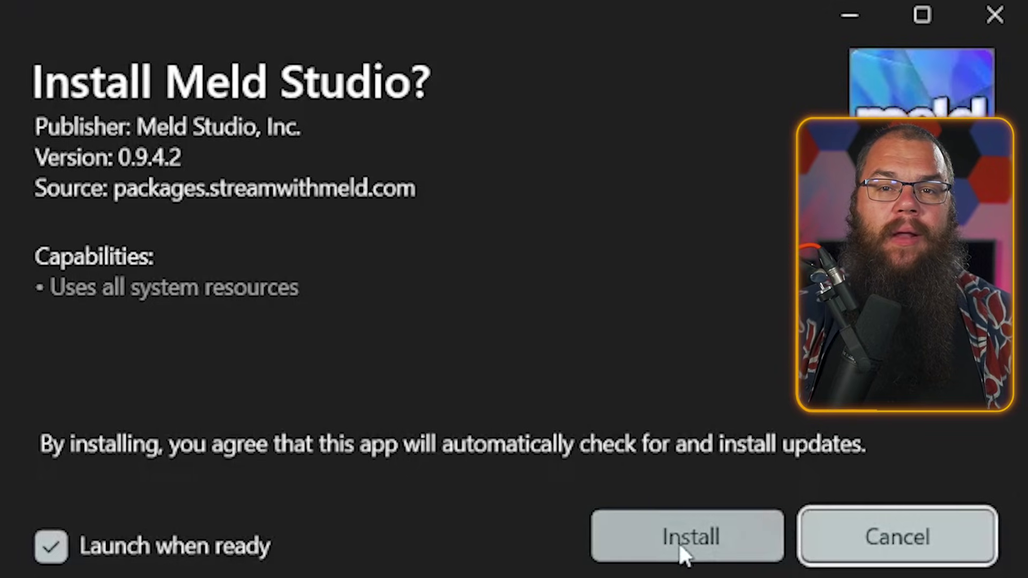
pyautogui.click(679, 542)
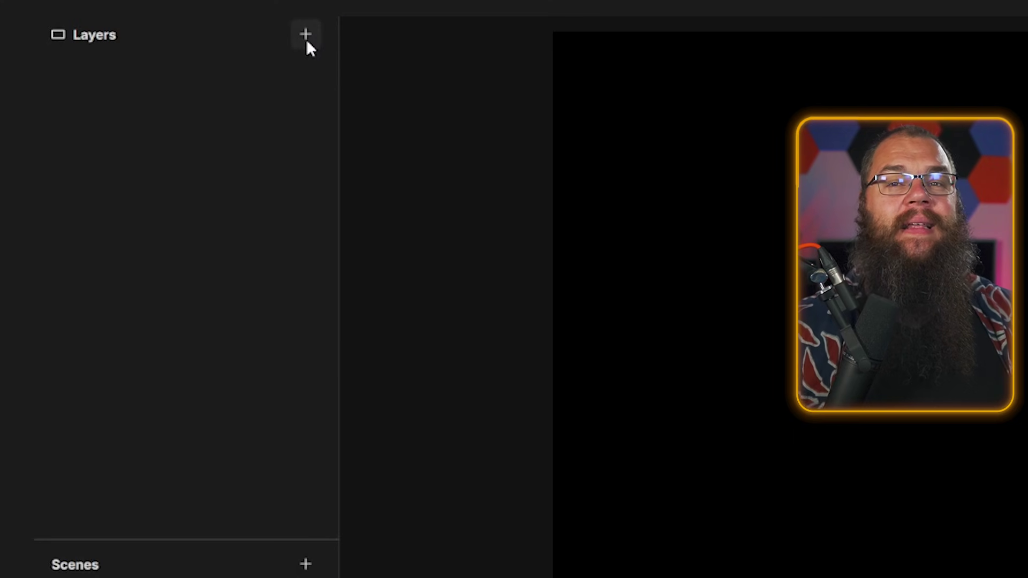
# Examine the available layer types in Meld Studio and the source types in OBS Studio.
pyautogui.click(306, 37)
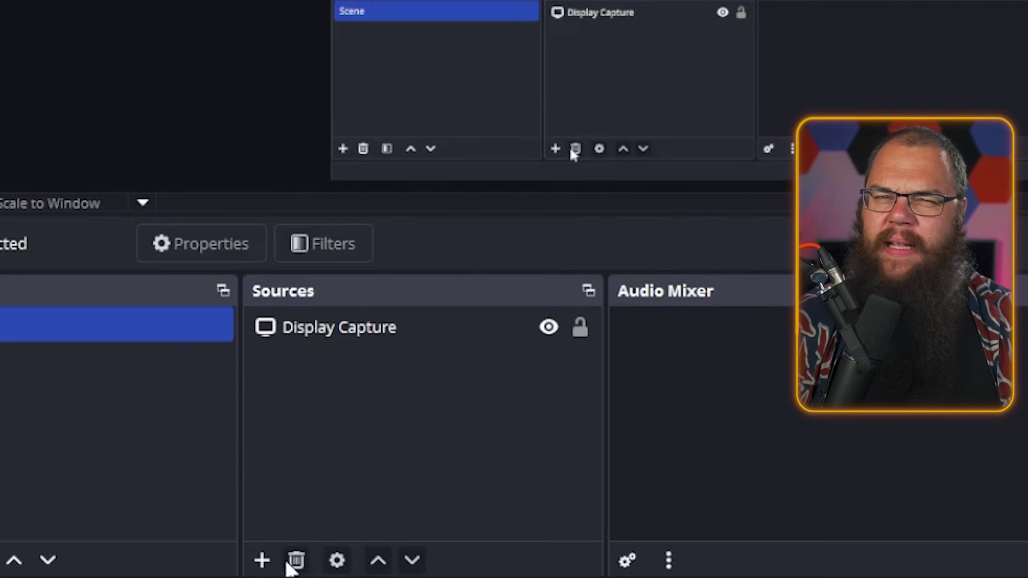
pyautogui.click(262, 560)
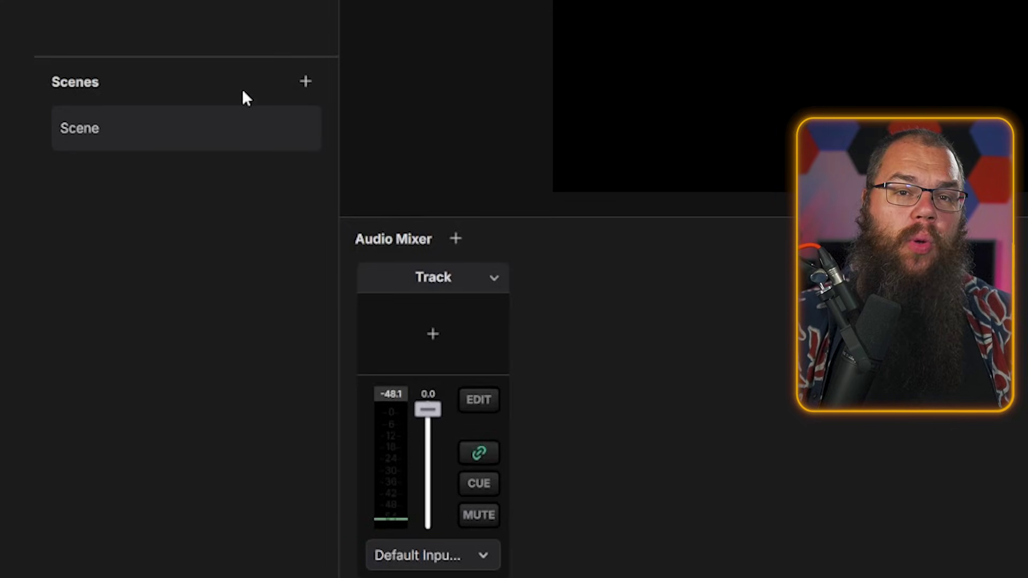
# Add two new scenes in Meld Studio and create a scene named SUBSCRIBE in OBS Studio.
pyautogui.click(300, 89)
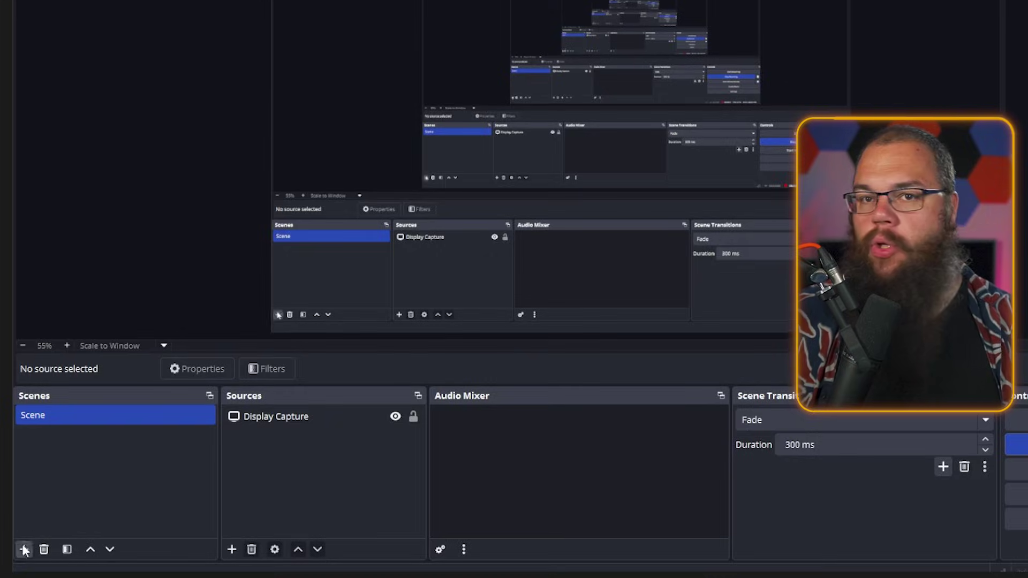
pyautogui.click(24, 551)
pyautogui.write('SUBSCRIBE')
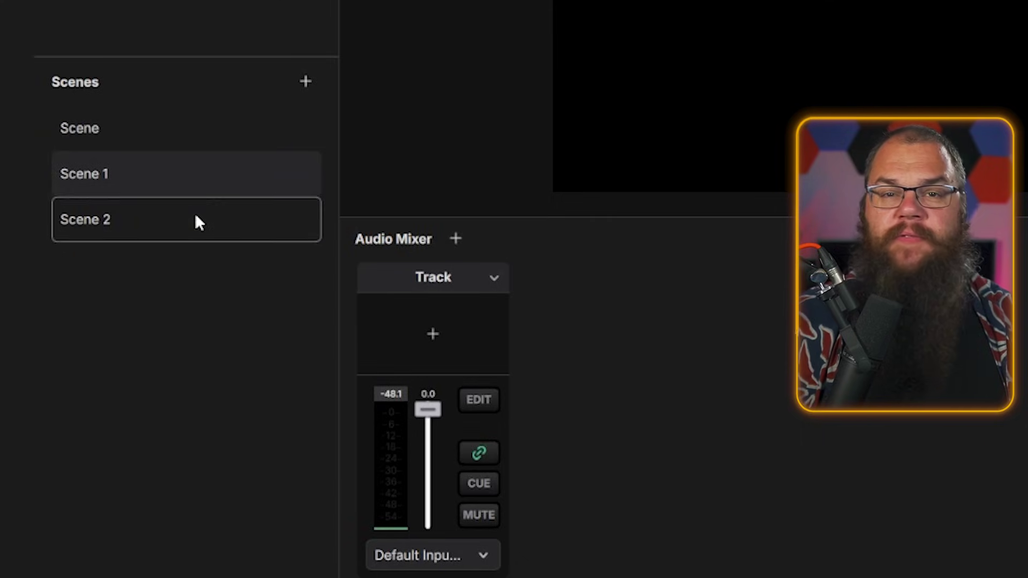
# Switch through Scene 2, Scene and Scene 1, and start adding a track to the Audio Mixer.
pyautogui.click(196, 216)
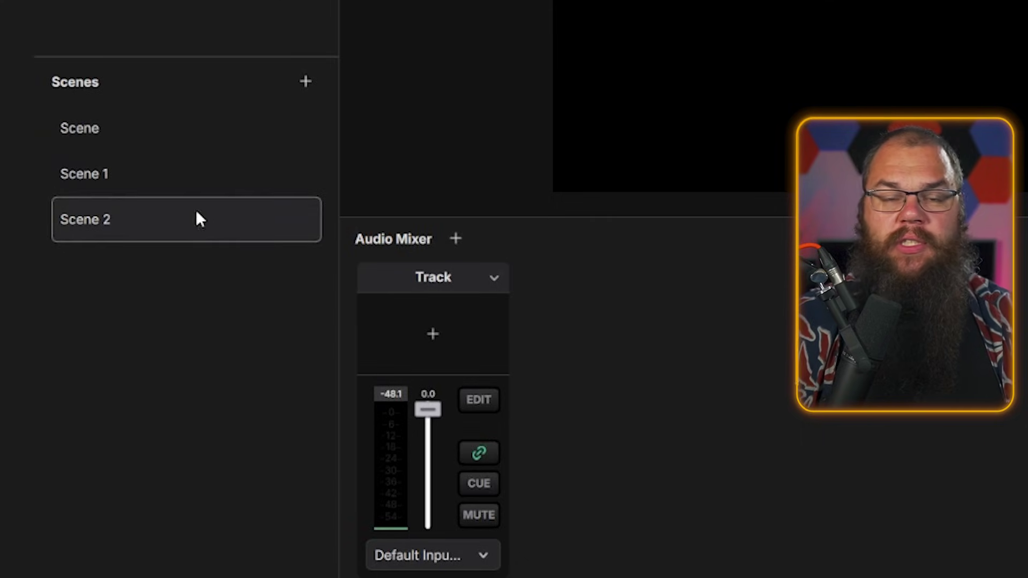
pyautogui.click(214, 136)
pyautogui.click(213, 172)
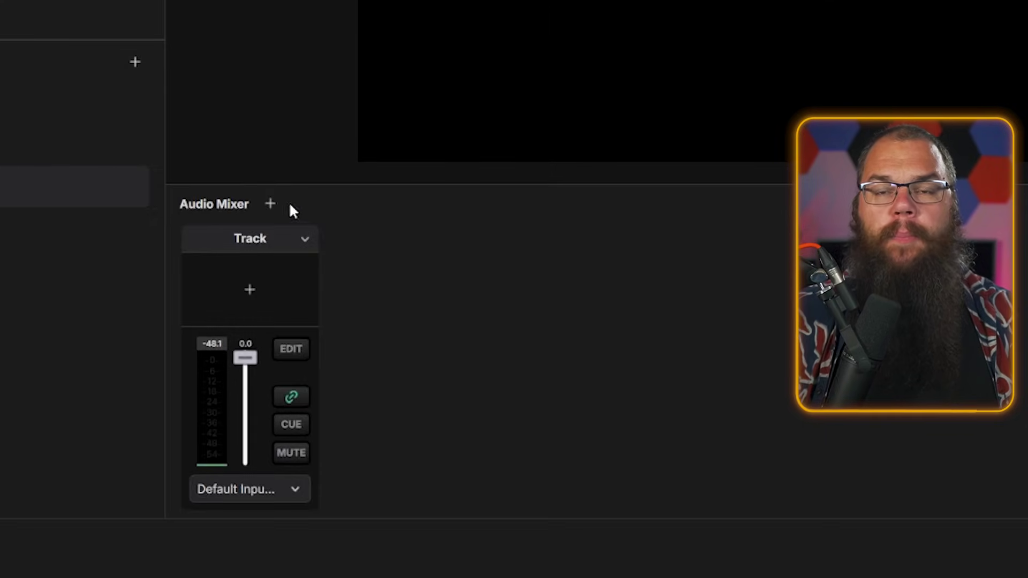
pyautogui.click(456, 239)
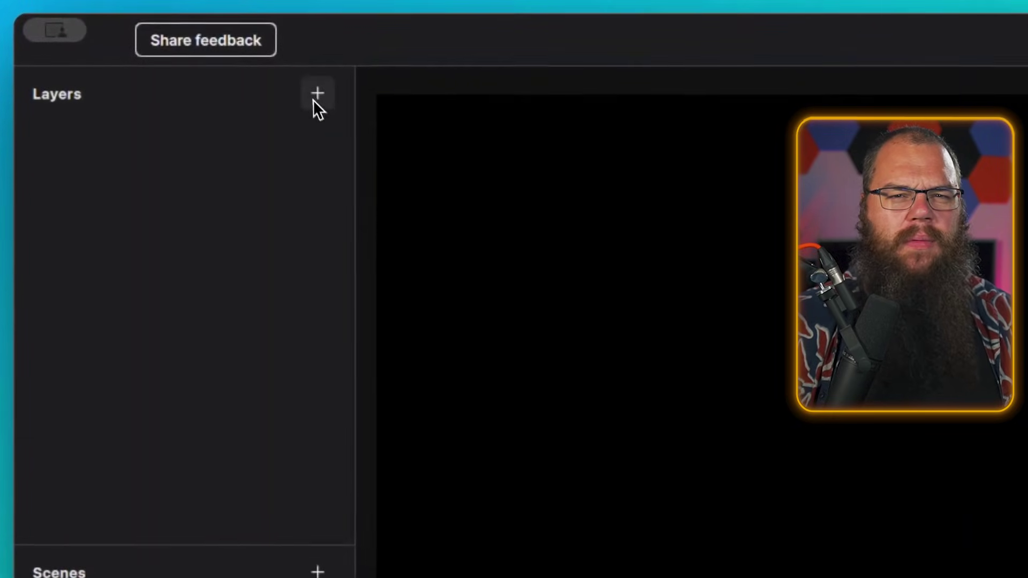
# Add a video device layer that uses the iPhone camera and stretch it to the canvas.
pyautogui.click(316, 93)
pyautogui.click(332, 110)
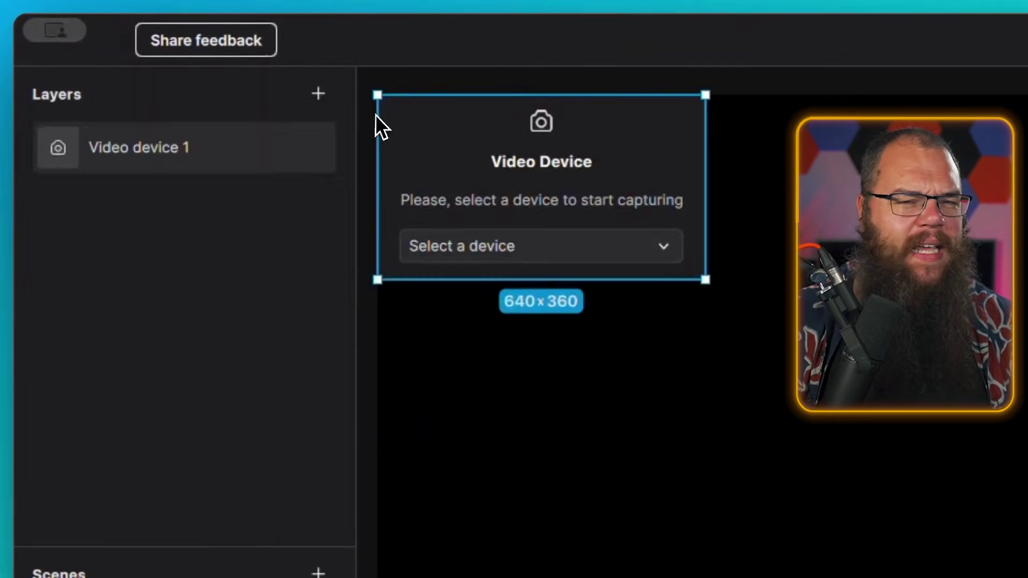
pyautogui.click(630, 252)
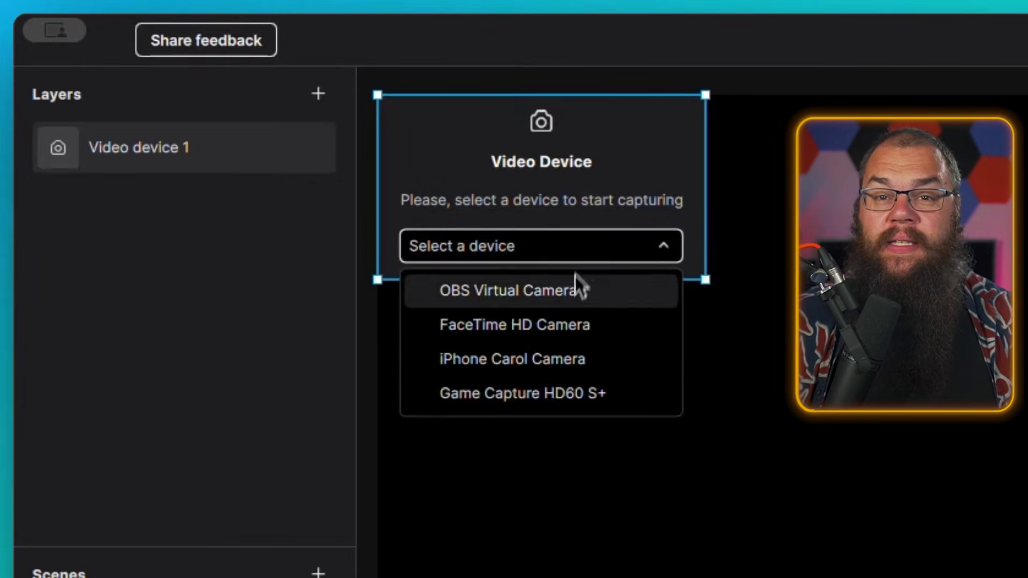
pyautogui.click(598, 361)
pyautogui.rightClick(615, 265)
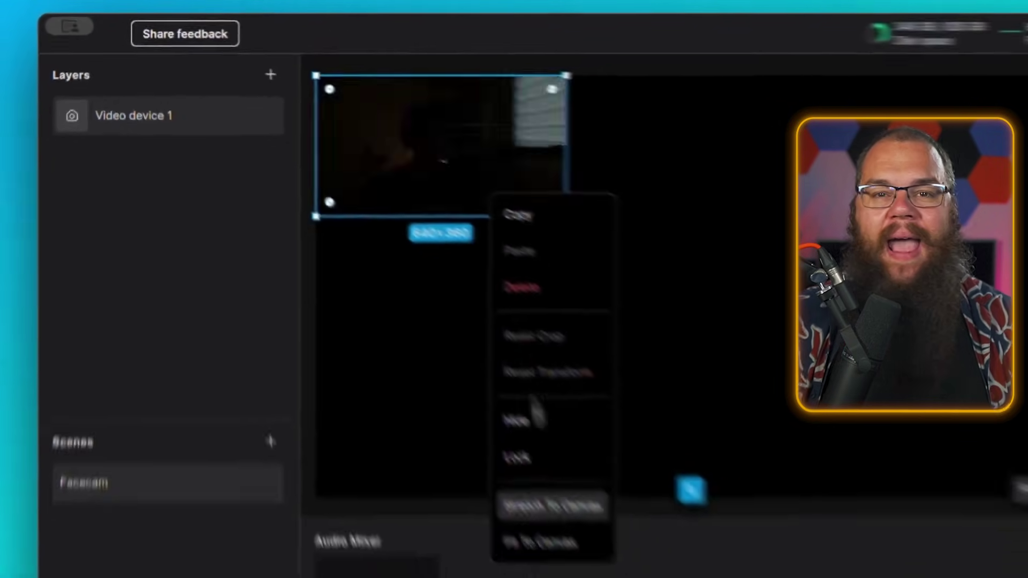
pyautogui.click(425, 394)
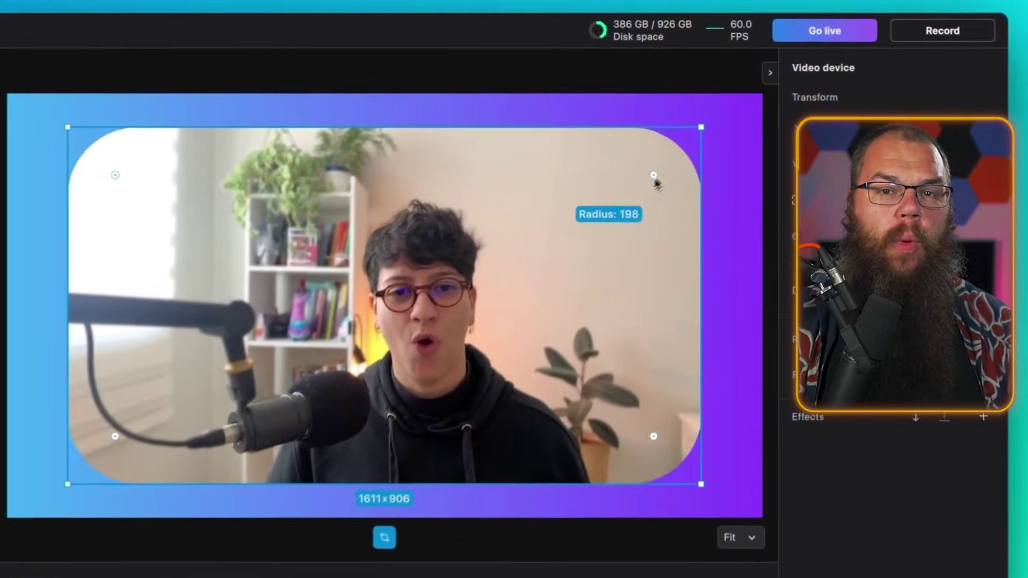
# Adjust the webcam layer's corner rounding, with a top-right radius of about 127 and a rounder top-left corner.
pyautogui.moveTo(654, 176); pyautogui.dragTo(679, 156)
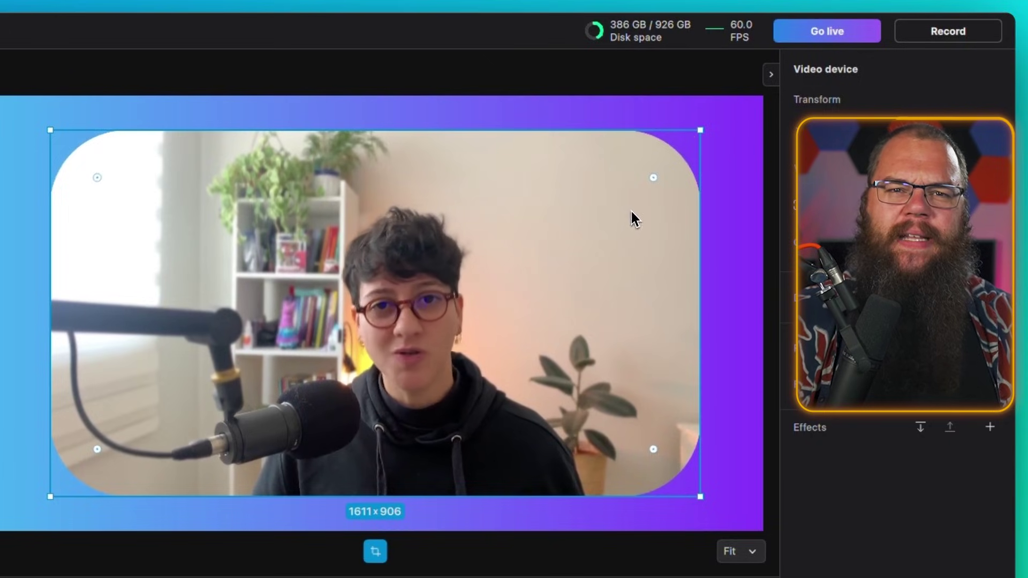
pyautogui.moveTo(652, 183); pyautogui.dragTo(614, 261)
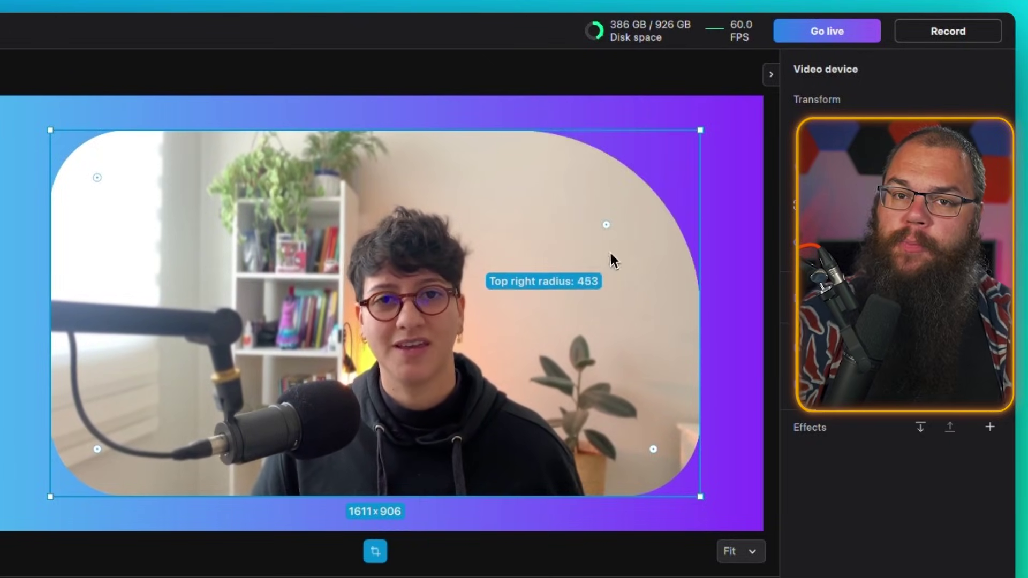
pyautogui.moveTo(715, 188); pyautogui.dragTo(667, 164)
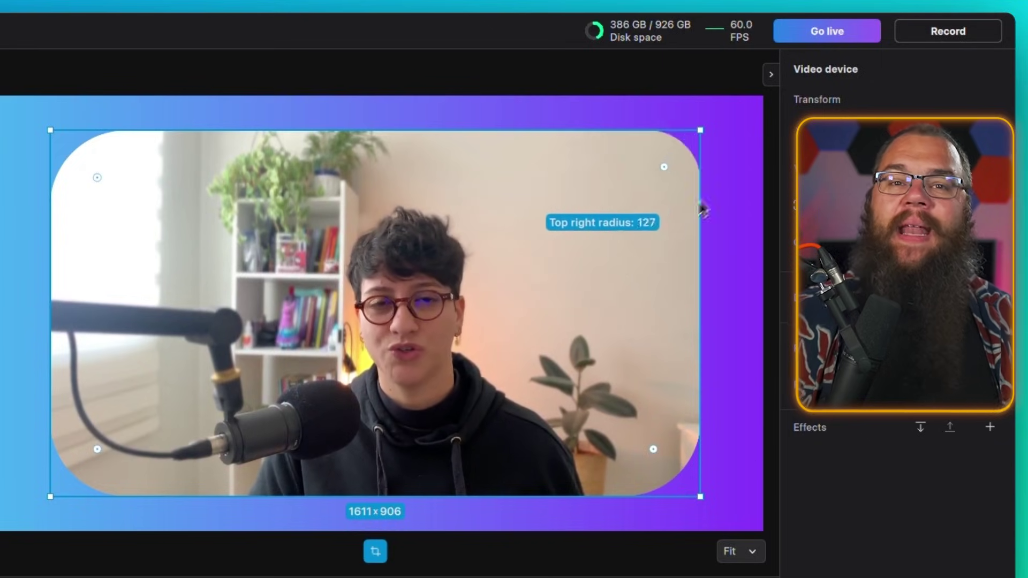
pyautogui.moveTo(98, 178); pyautogui.dragTo(132, 213)
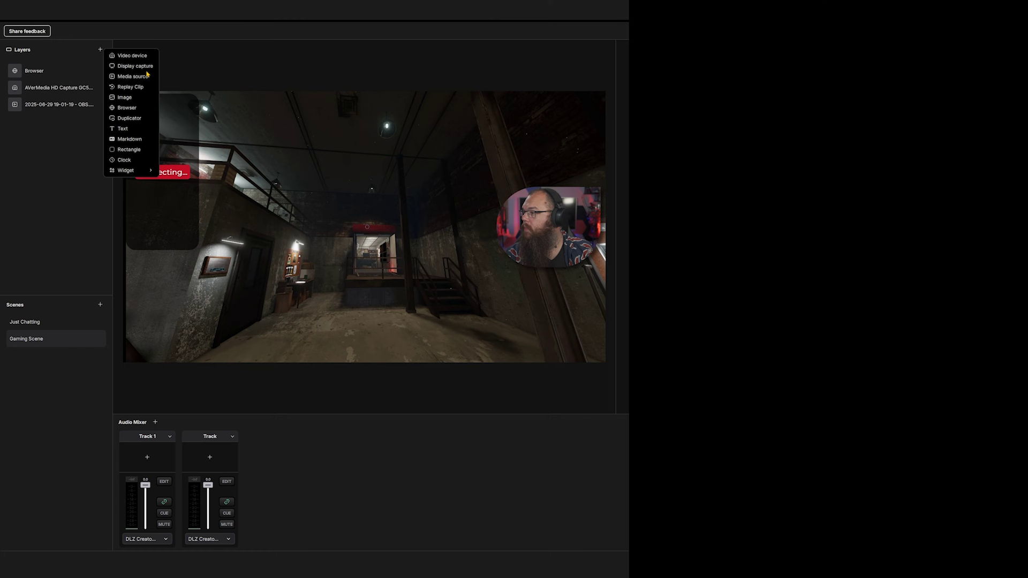
# Add a display capture layer to the Gaming Scene that captures the Phasmophobia window.
pyautogui.click(123, 54)
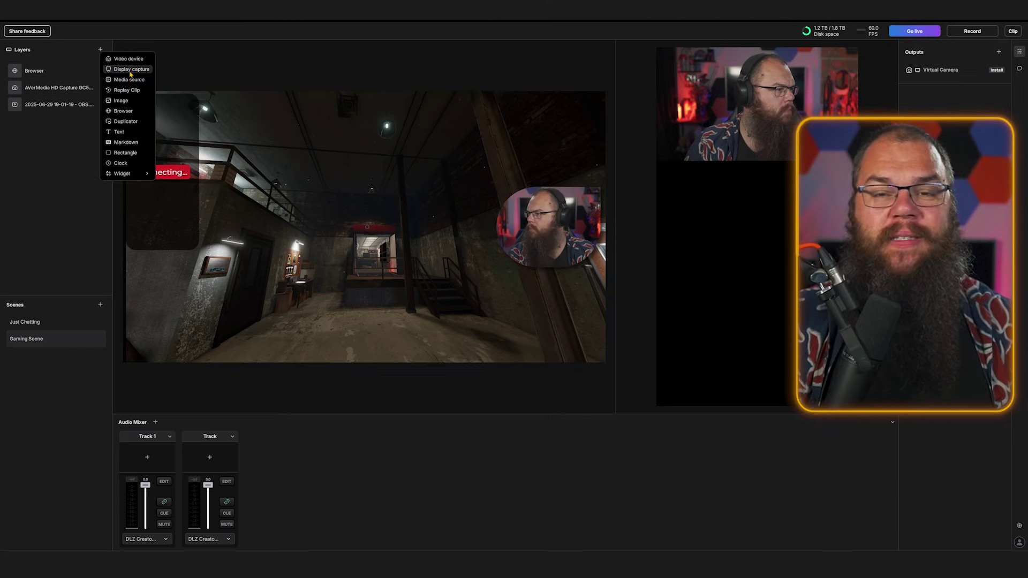
pyautogui.click(130, 69)
pyautogui.click(393, 241)
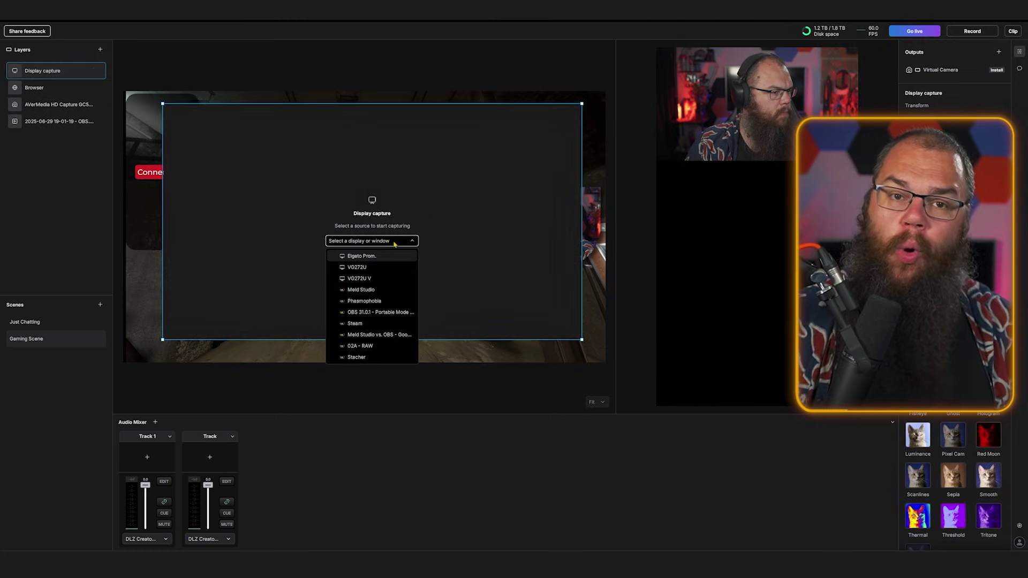
pyautogui.click(364, 301)
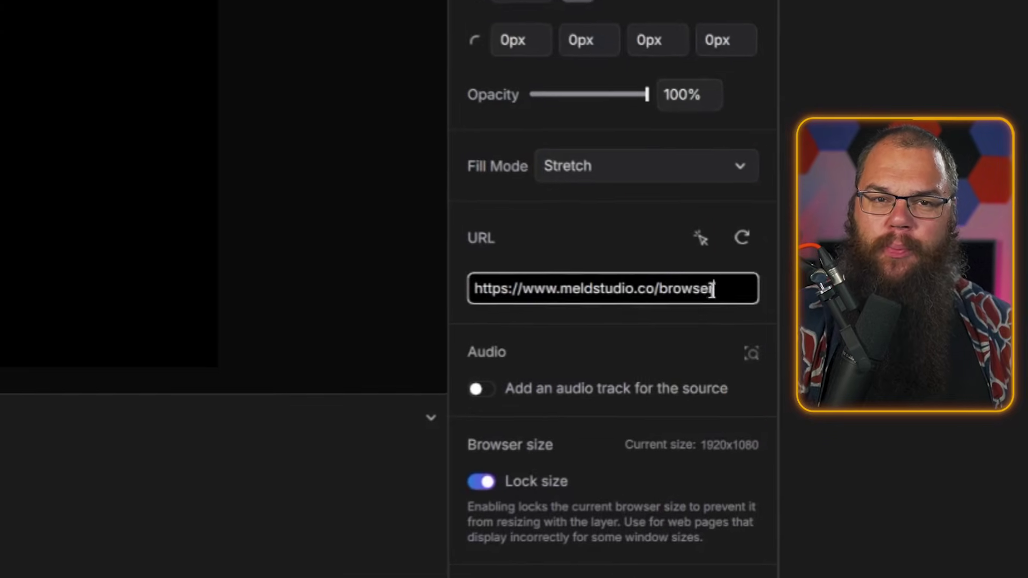
# Replace the browser layer's URL with the pasted link containing its token, and add an audio track for the source.
pyautogui.moveTo(674, 283); pyautogui.dragTo(356, 305)
pyautogui.press('BackSpace')
pyautogui.hotkey('ctrl', 'v')
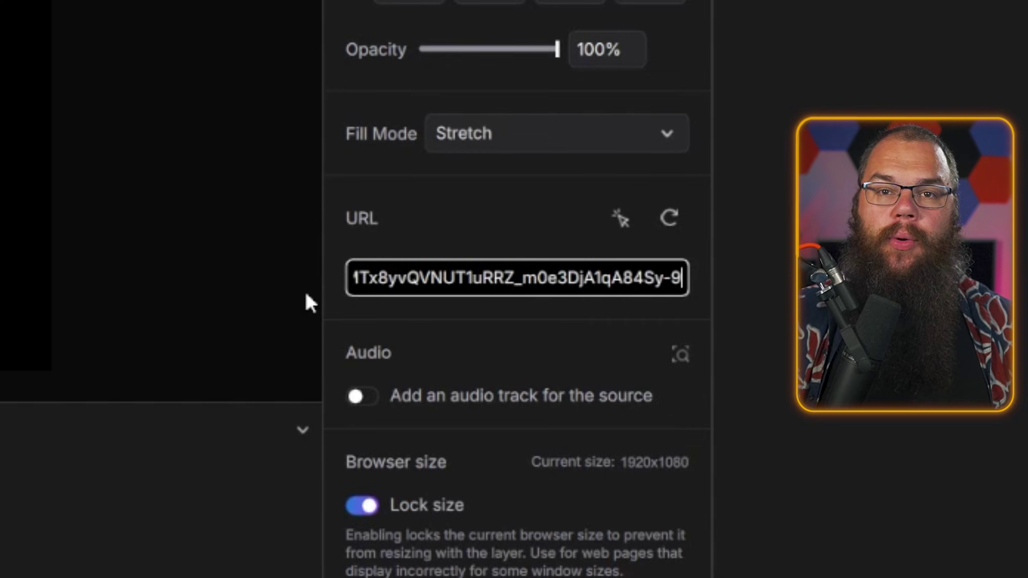
pyautogui.moveTo(593, 259); pyautogui.dragTo(767, 345)
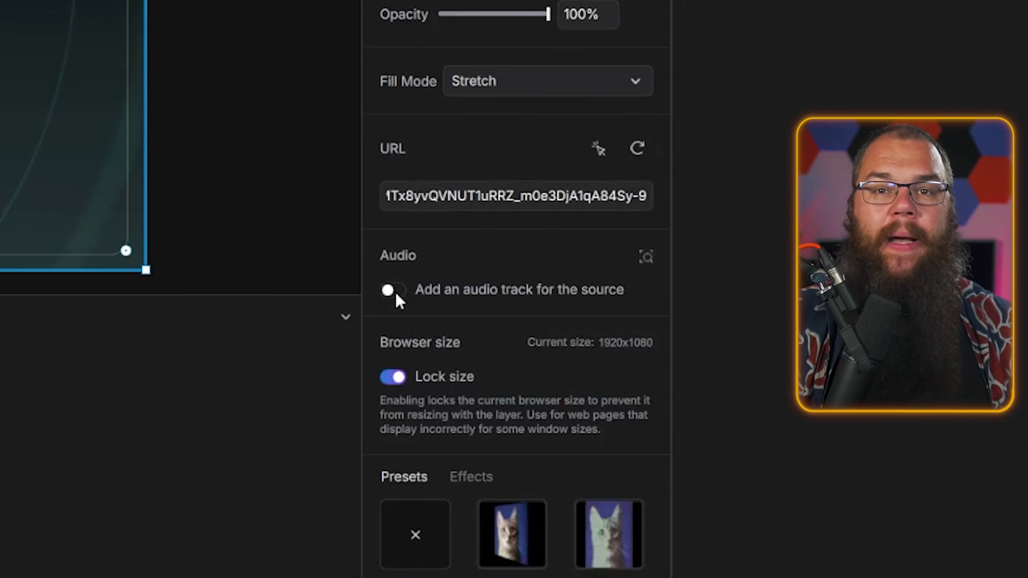
pyautogui.click(393, 290)
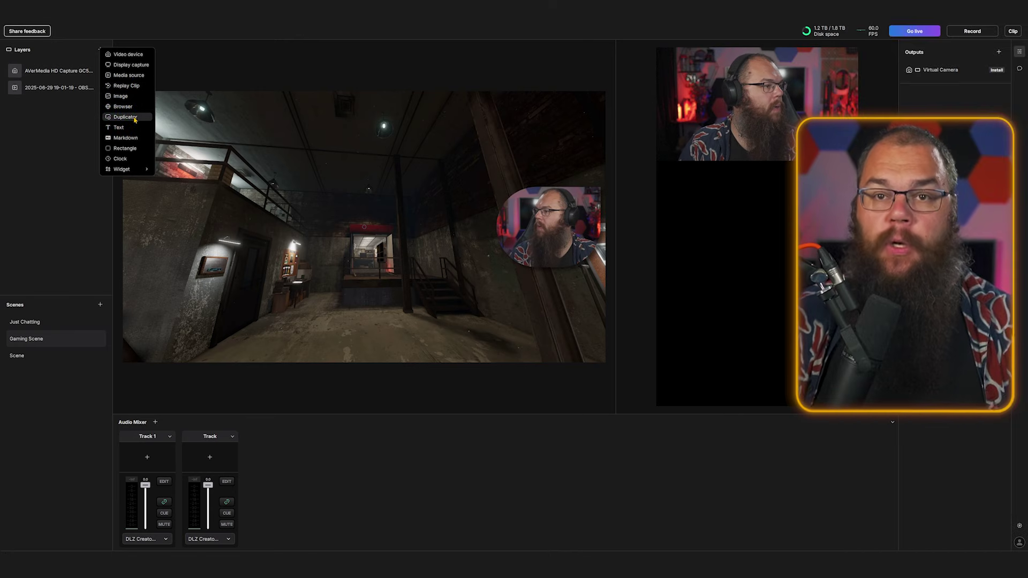
# Add a Duplicator layer to the Gaming Scene, enlarged to about 1647×1098, with Scene as its source.
pyautogui.click(125, 117)
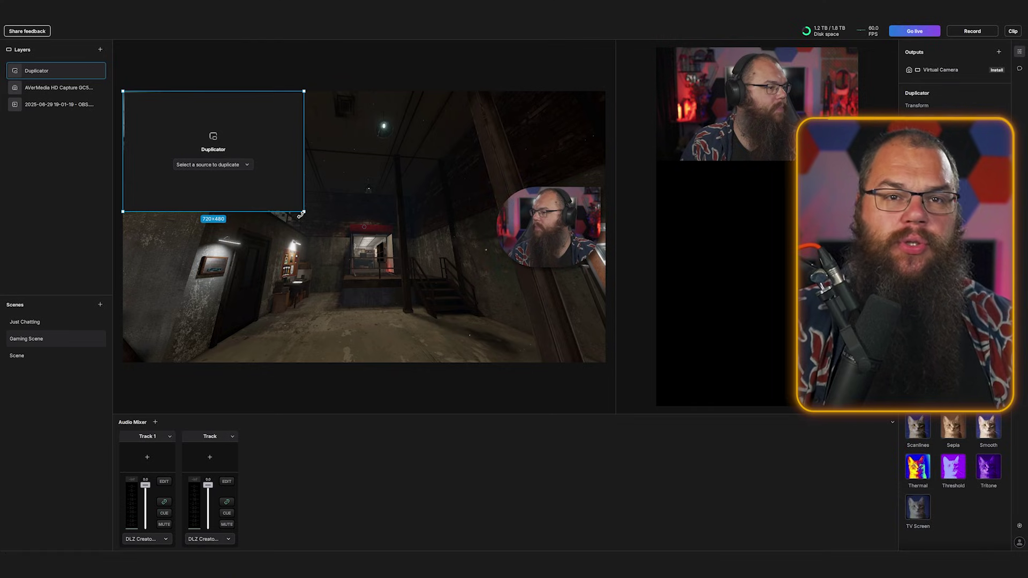
pyautogui.moveTo(303, 214); pyautogui.dragTo(532, 256)
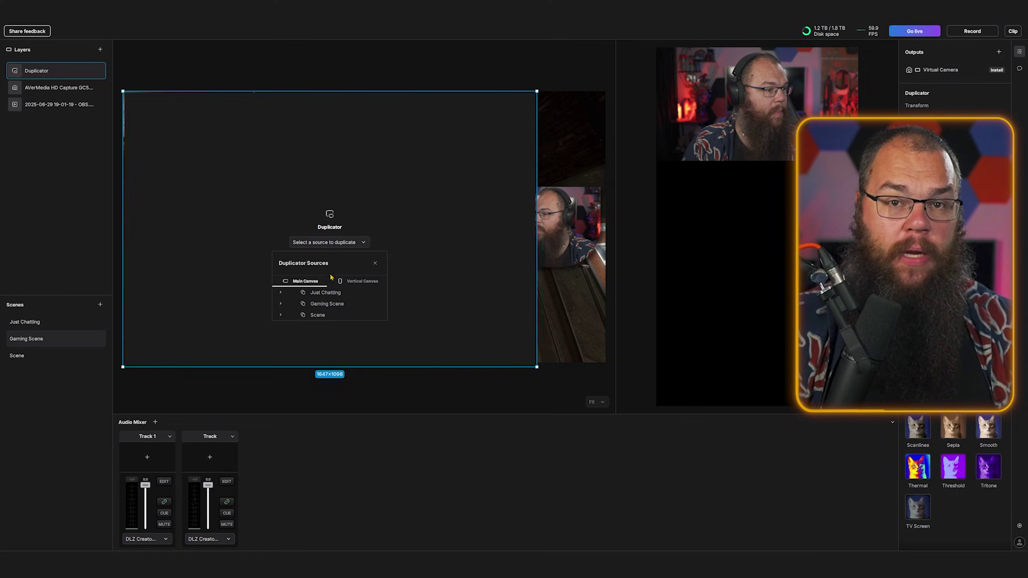
pyautogui.click(322, 315)
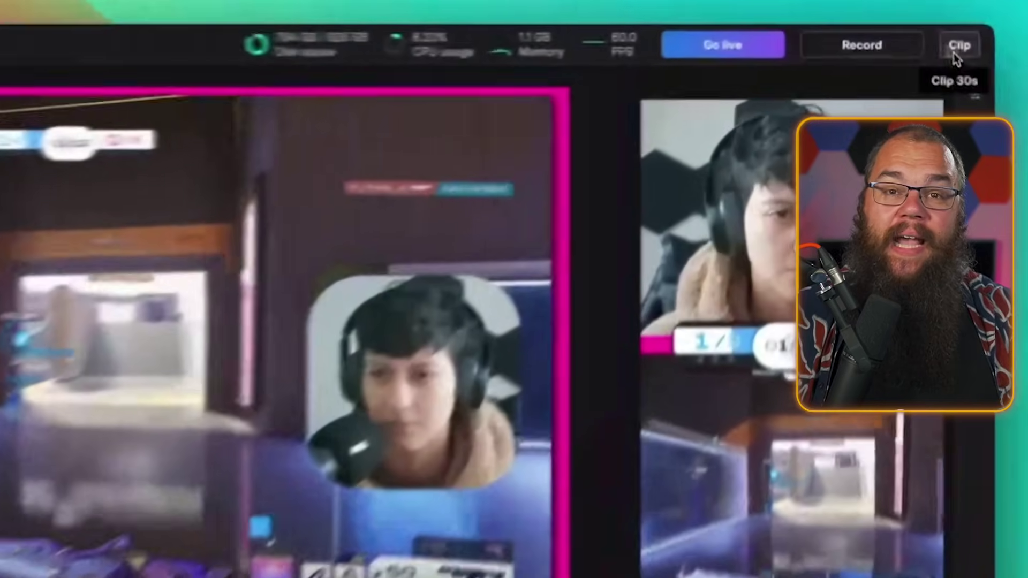
# Save a 30-second clip of the stream and reposition the replay clip on the canvas.
pyautogui.click(956, 45)
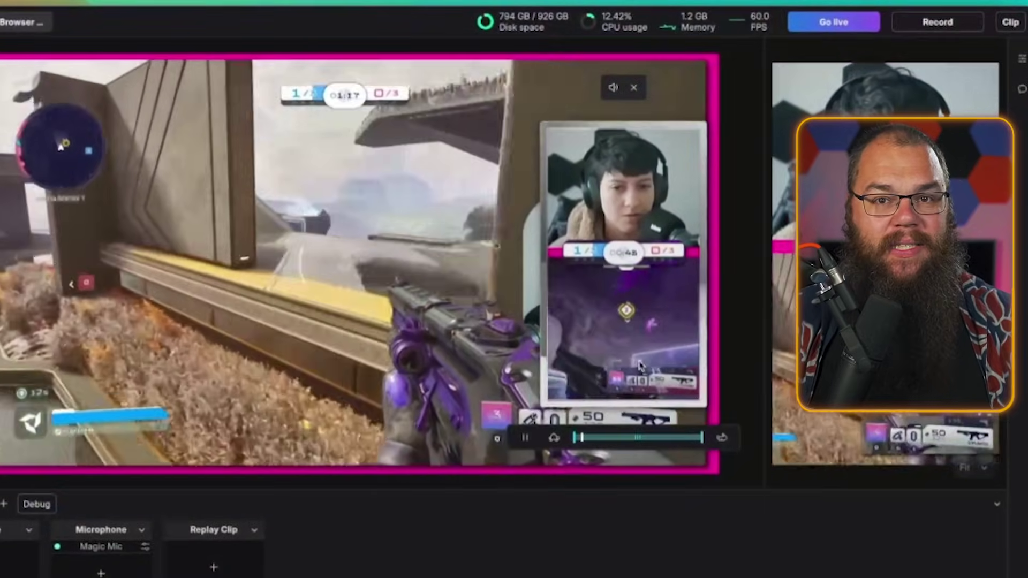
pyautogui.moveTo(642, 379); pyautogui.dragTo(624, 365)
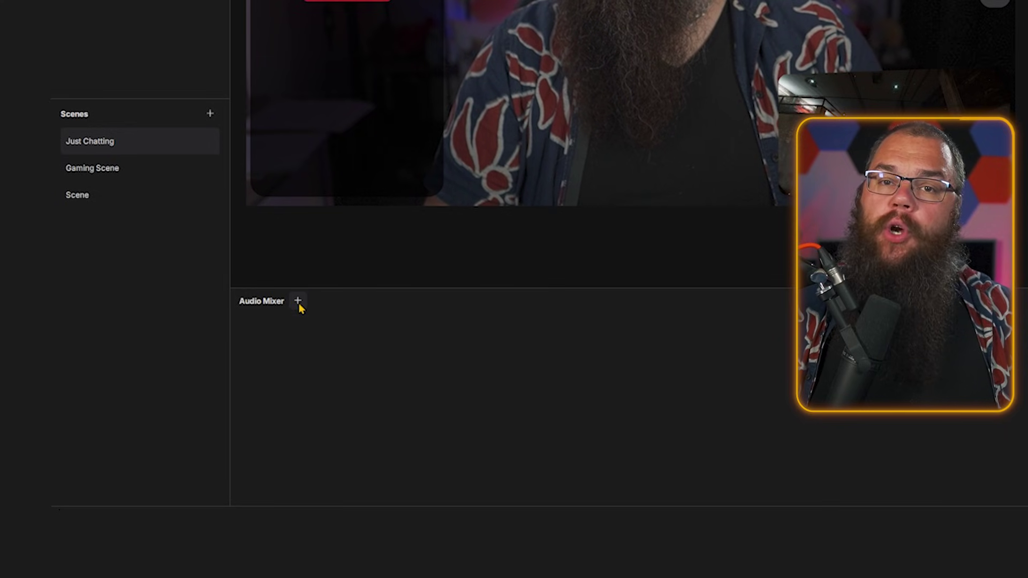
# Add an audio mixer track that captures the input device DLZ Creator 1-2.
pyautogui.click(297, 302)
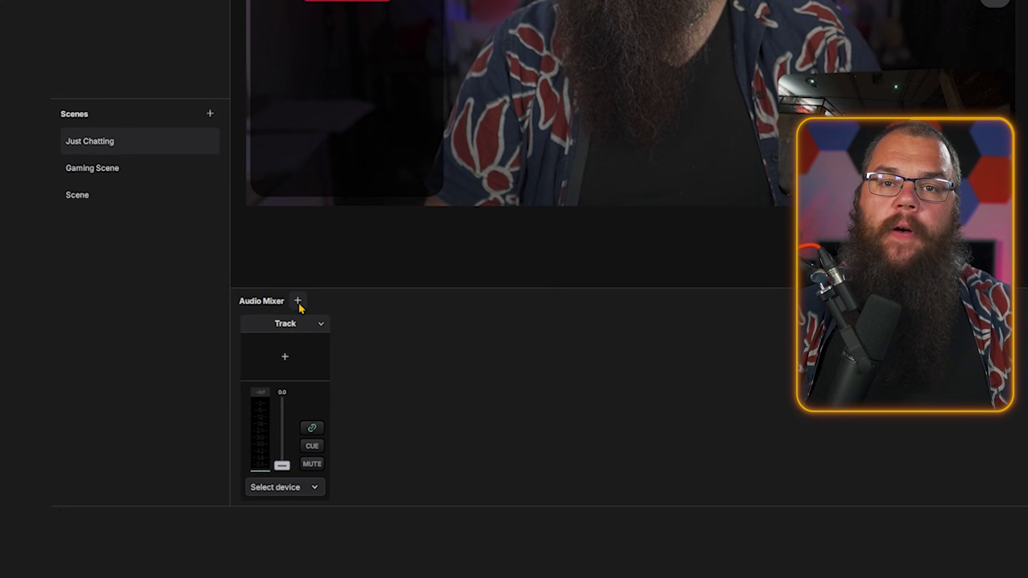
pyautogui.click(311, 487)
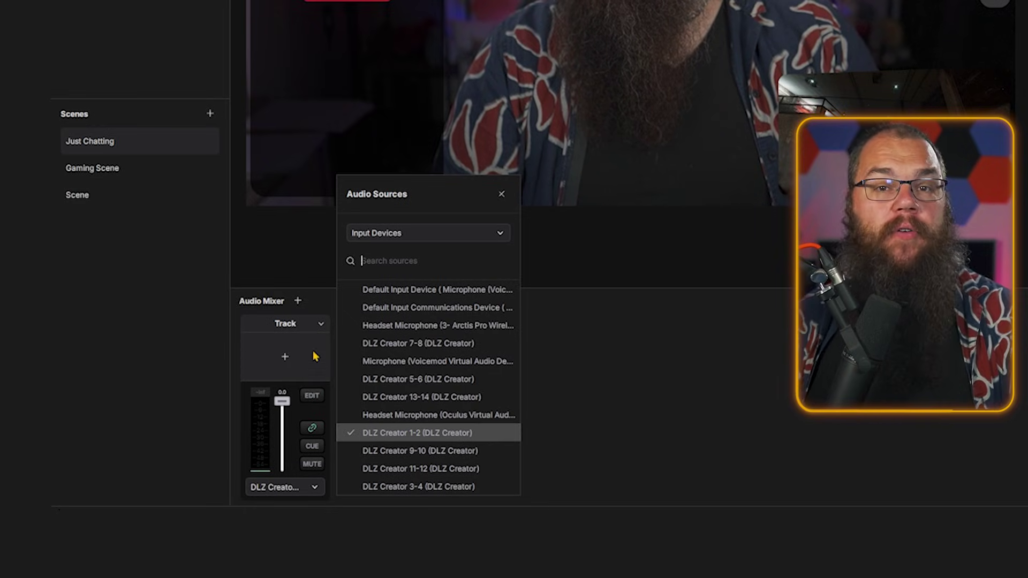
# Add a second mixer track that captures the output device DLZ Creator 3-4.
pyautogui.click(296, 302)
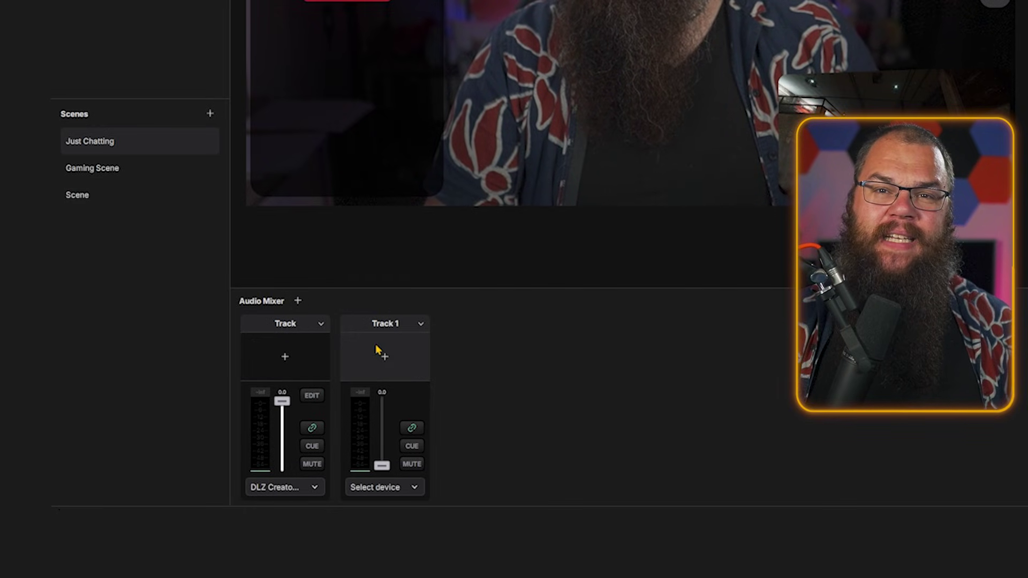
pyautogui.click(413, 488)
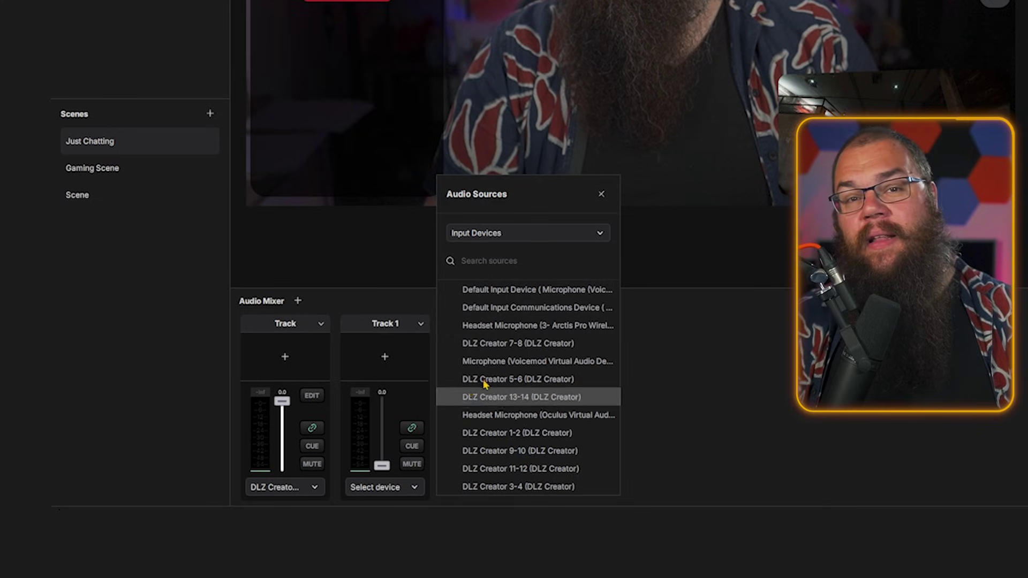
pyautogui.click(482, 236)
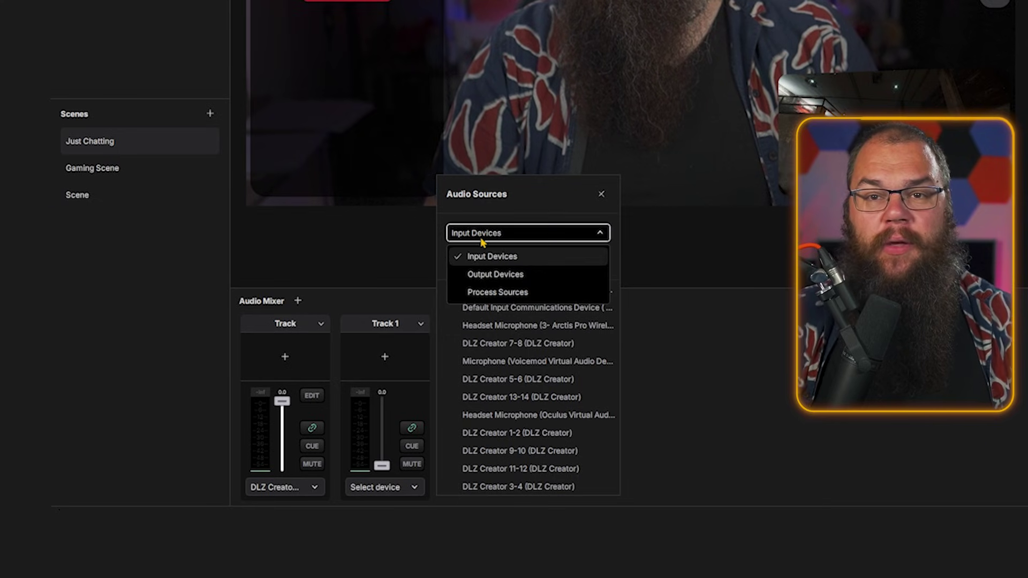
pyautogui.click(495, 274)
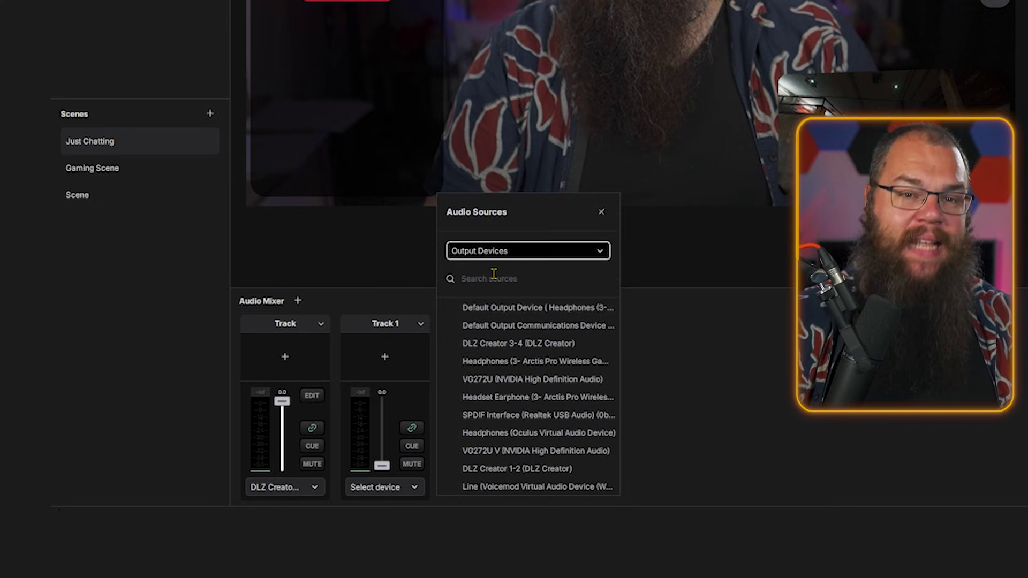
pyautogui.click(527, 345)
pyautogui.click(793, 347)
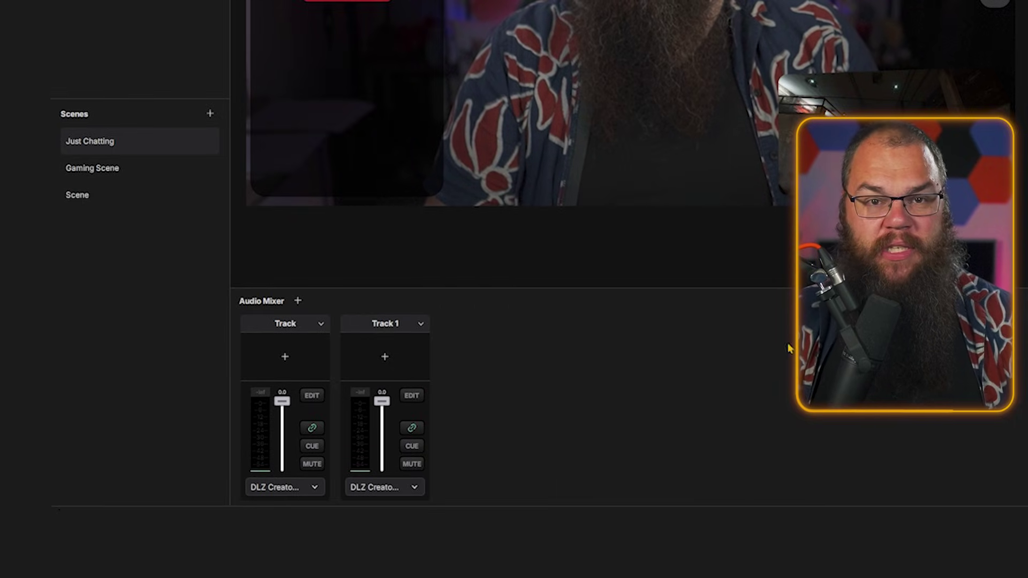
# Add a third mixer track that captures the main Spotify.exe process as its audio source.
pyautogui.click(299, 301)
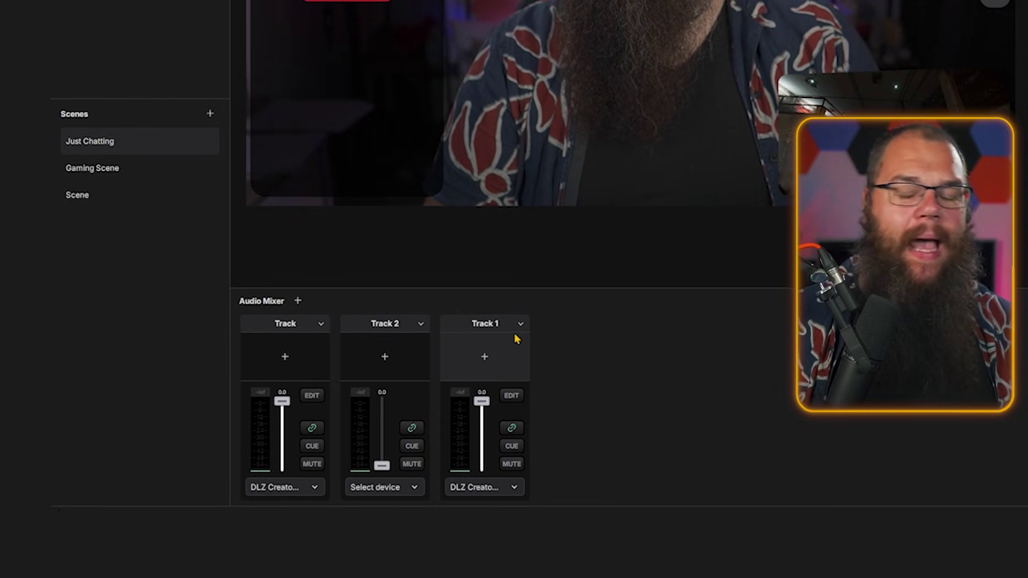
pyautogui.click(413, 489)
pyautogui.click(471, 234)
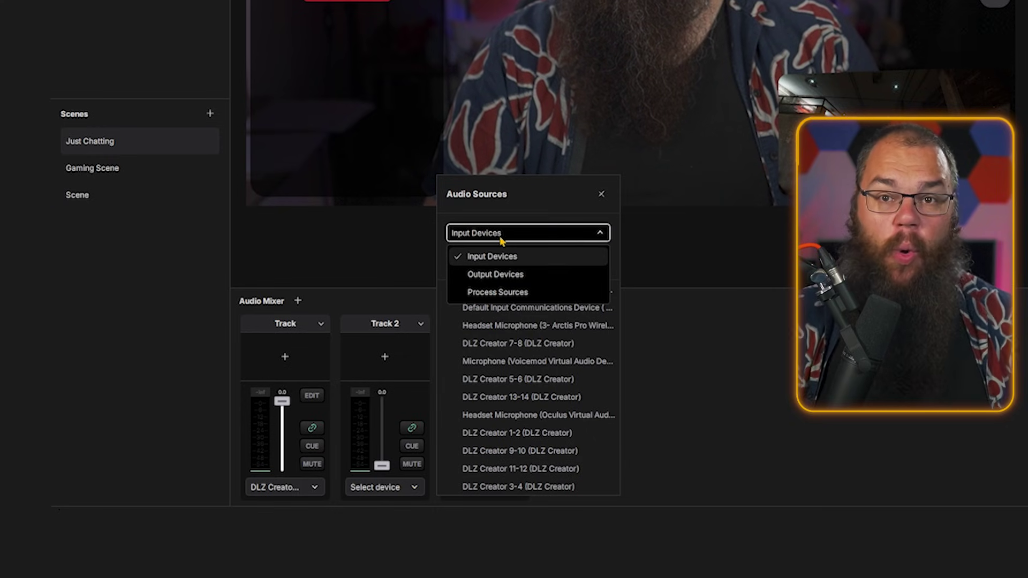
pyautogui.click(498, 292)
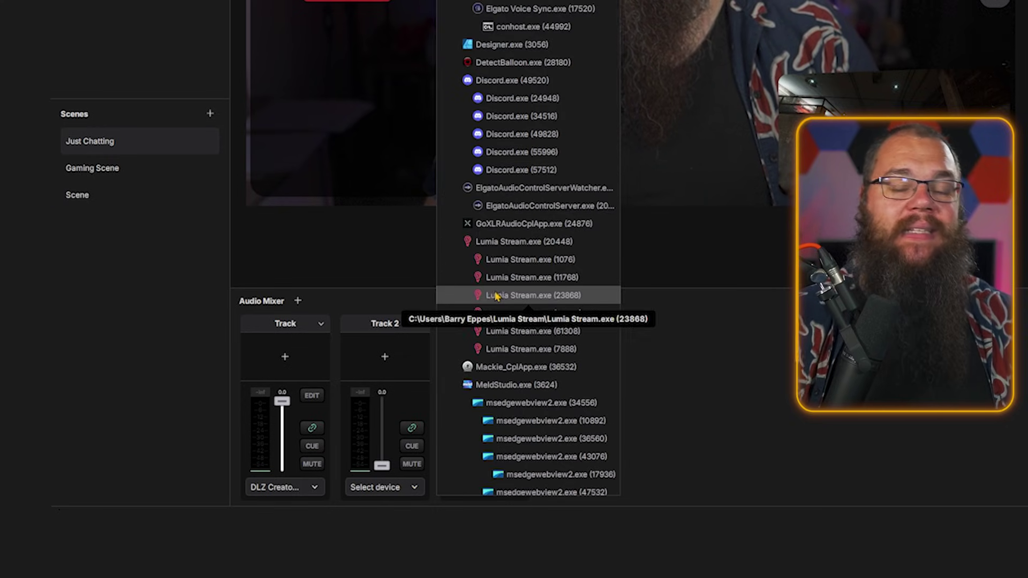
pyautogui.scroll(-3, 529, 70)
pyautogui.scroll(-10, 528, 71)
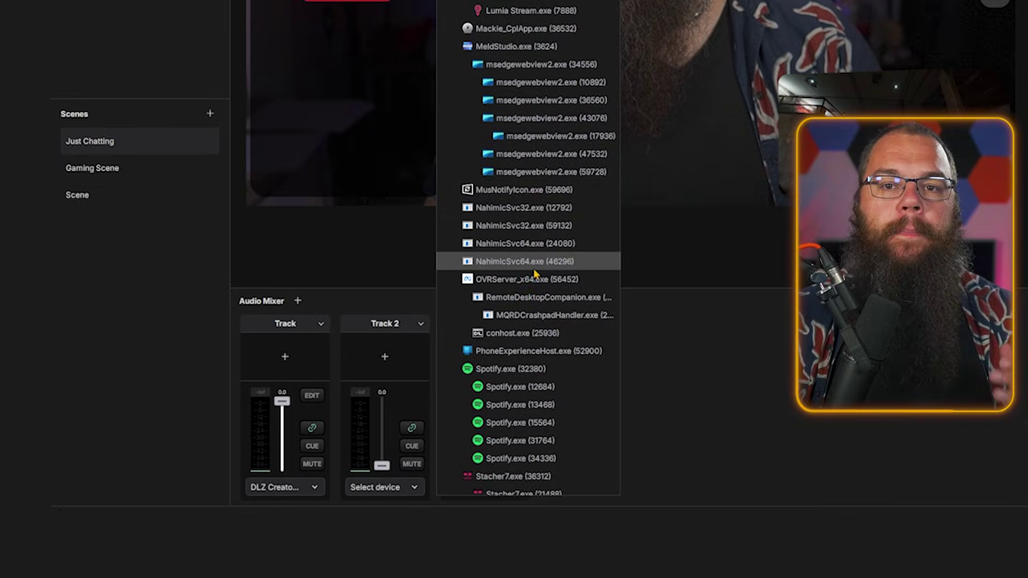
pyautogui.click(513, 214)
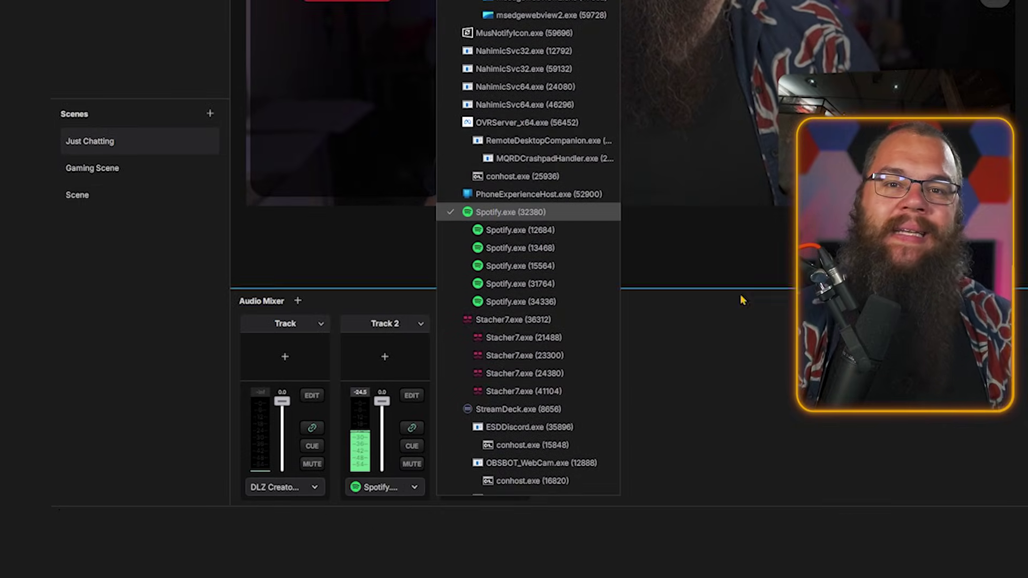
pyautogui.click(709, 285)
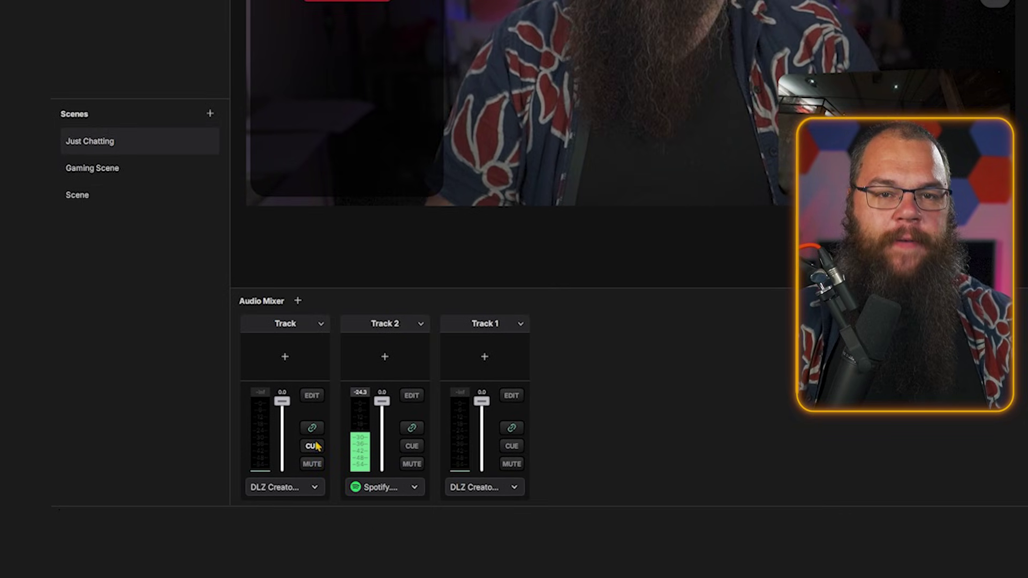
# View the audio effects available for the first track, and exclude the Spotify track from the Twitch VOD track.
pyautogui.click(285, 357)
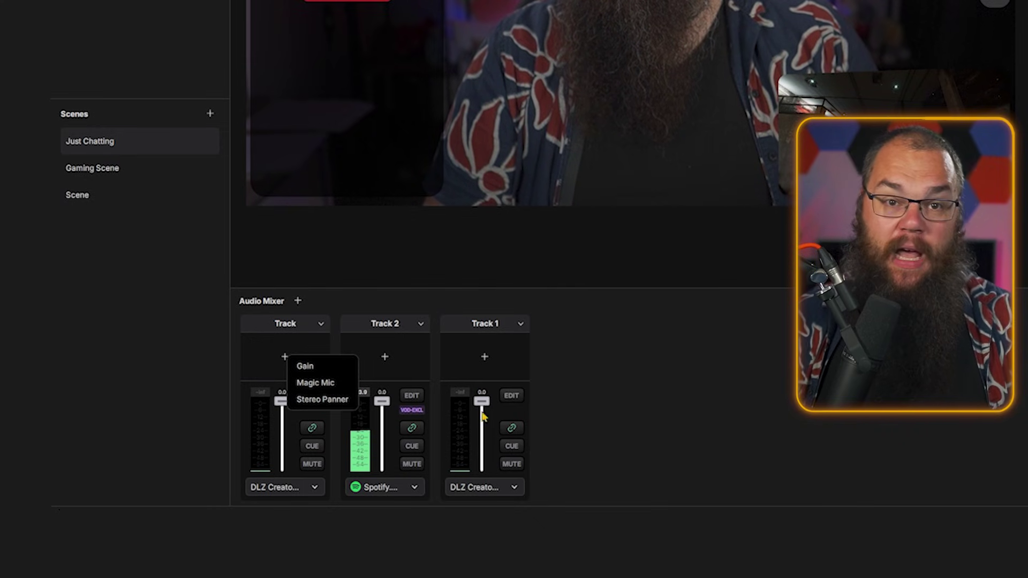
pyautogui.click(692, 407)
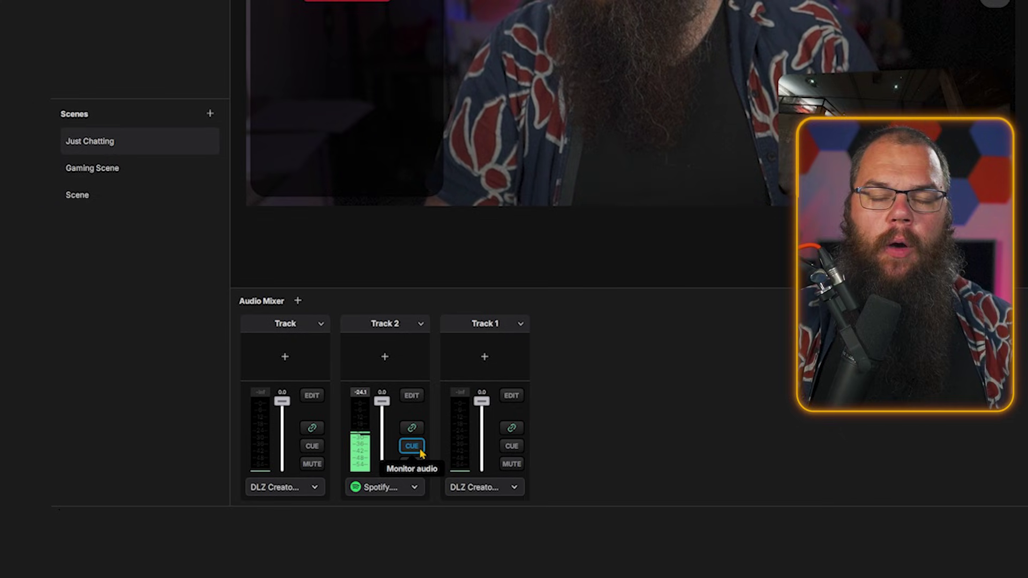
pyautogui.click(412, 397)
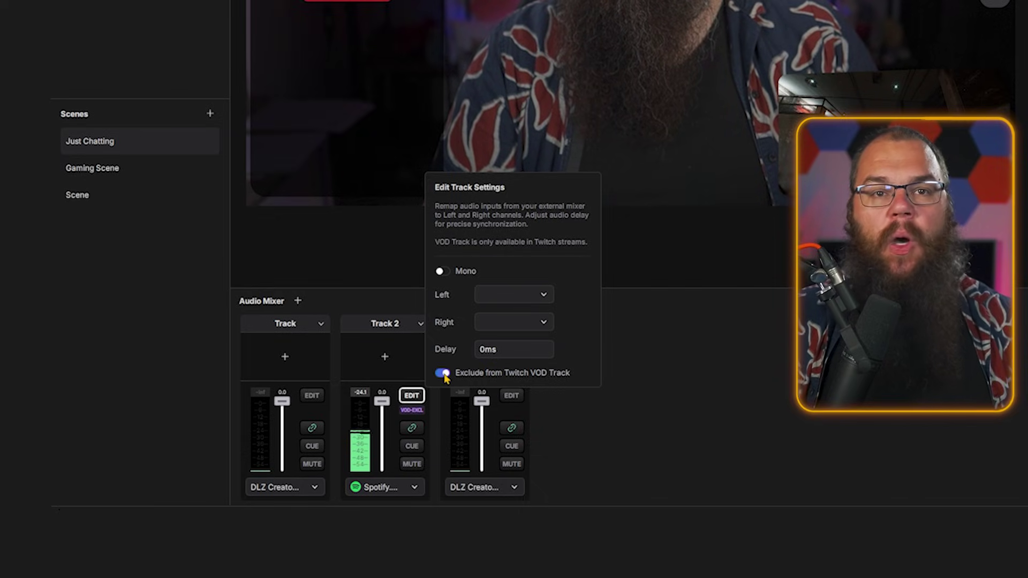
pyautogui.click(670, 360)
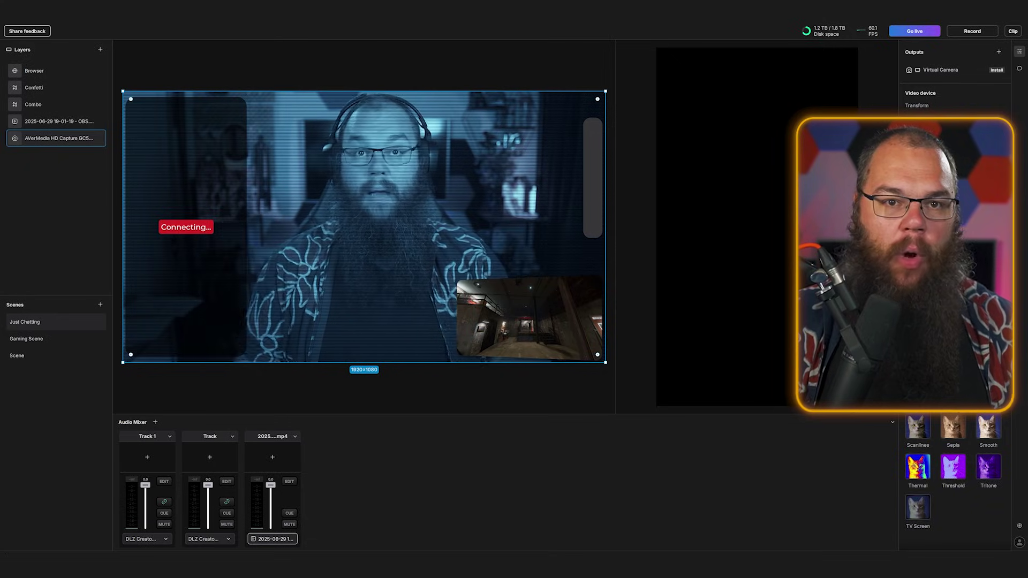
# Apply the Sepia preset to the AVerMedia HD Capture layer.
pyautogui.click(953, 425)
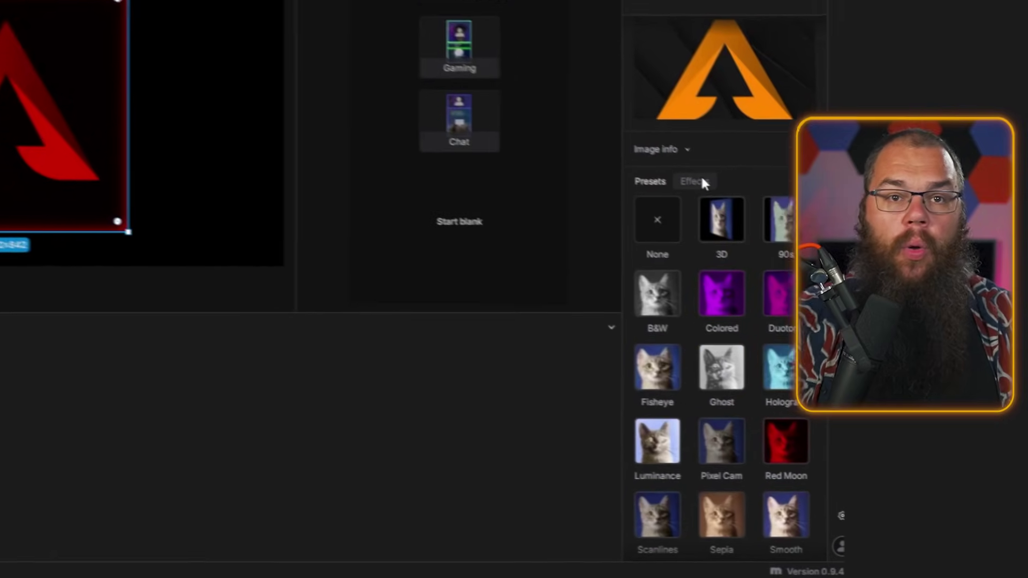
# Try Colorize in the image layer's Hue/Saturation effect, turn it back off, and set the hue to 150°.
pyautogui.click(703, 182)
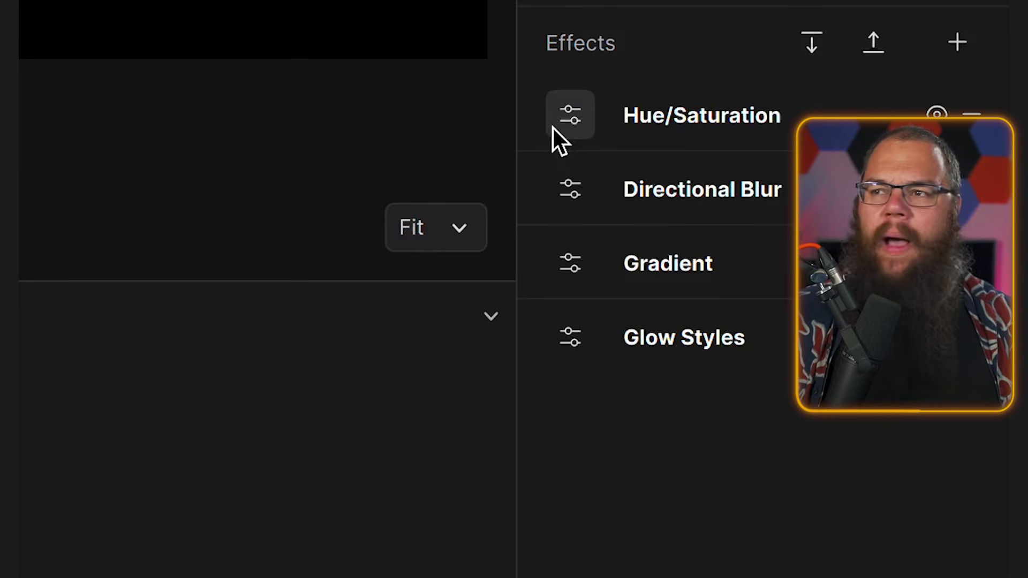
pyautogui.click(557, 114)
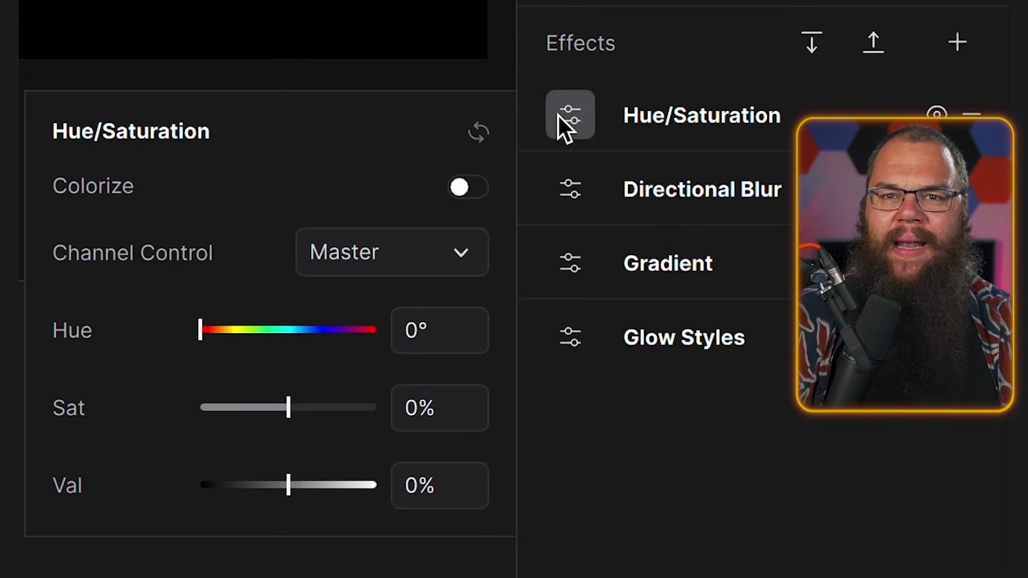
pyautogui.click(464, 185)
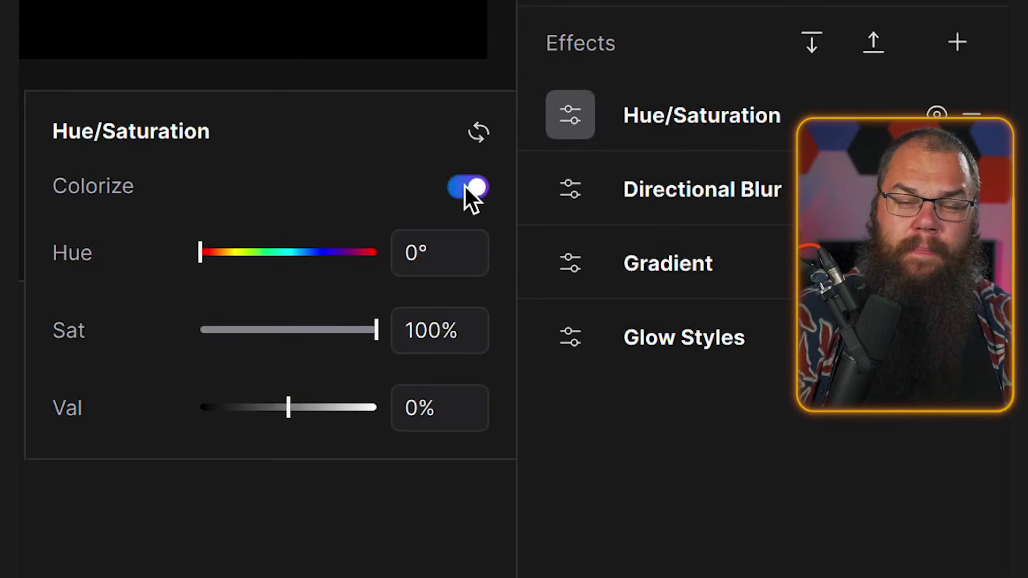
pyautogui.click(464, 184)
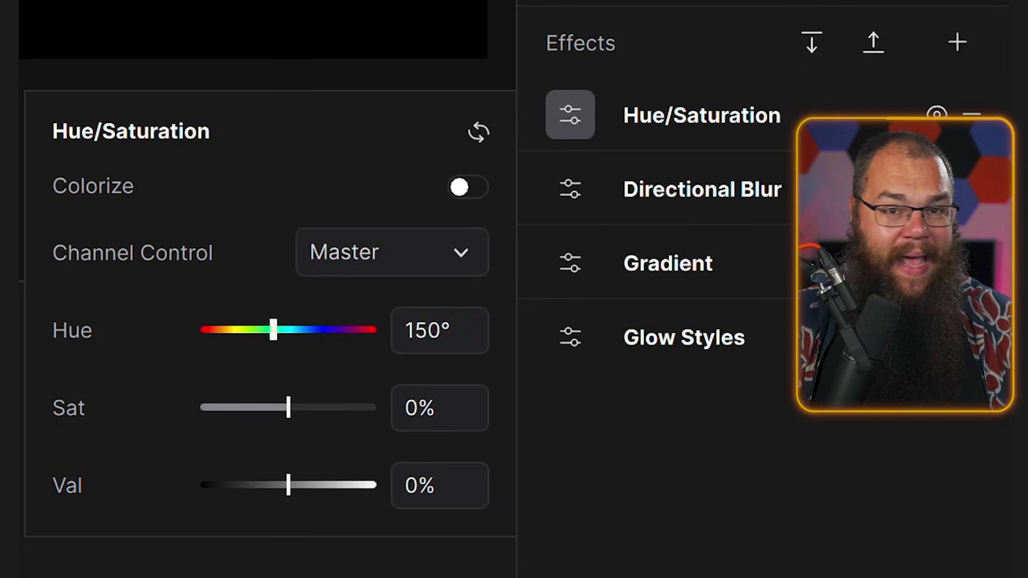
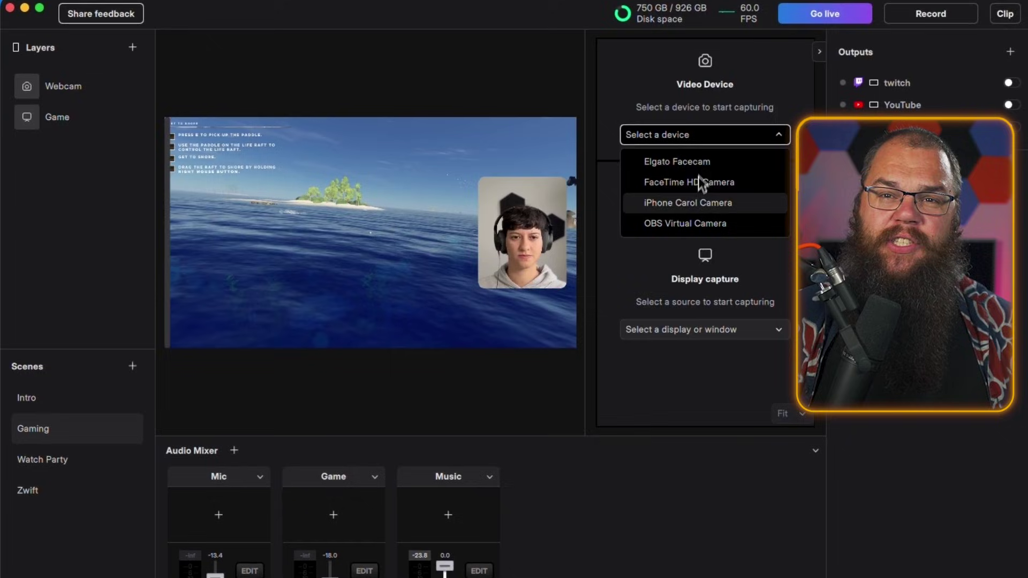
# Set the Gaming scene's vertical canvas to capture the FaceTime HD Camera and the Stranded Deep window.
pyautogui.click(698, 178)
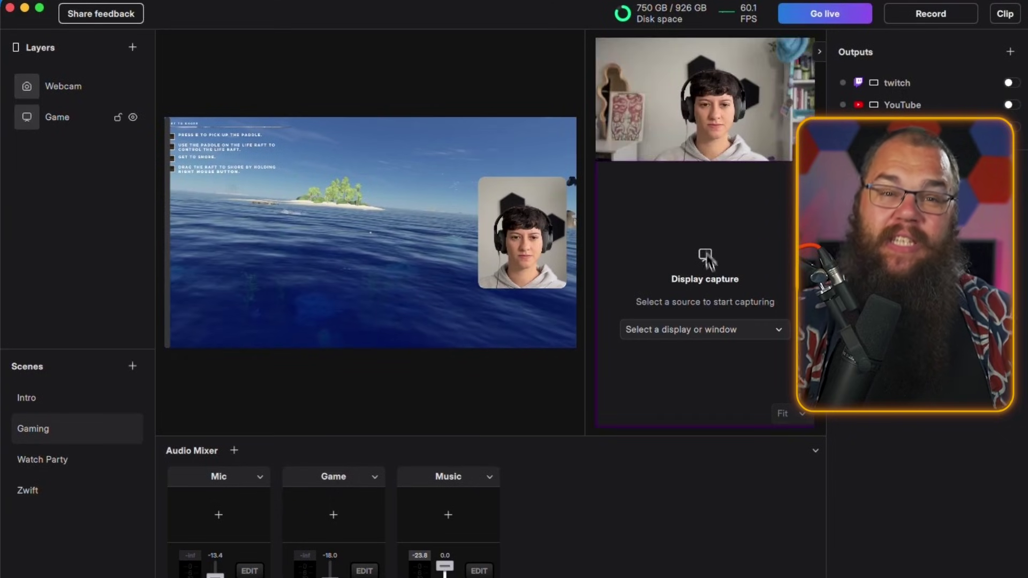
pyautogui.click(734, 334)
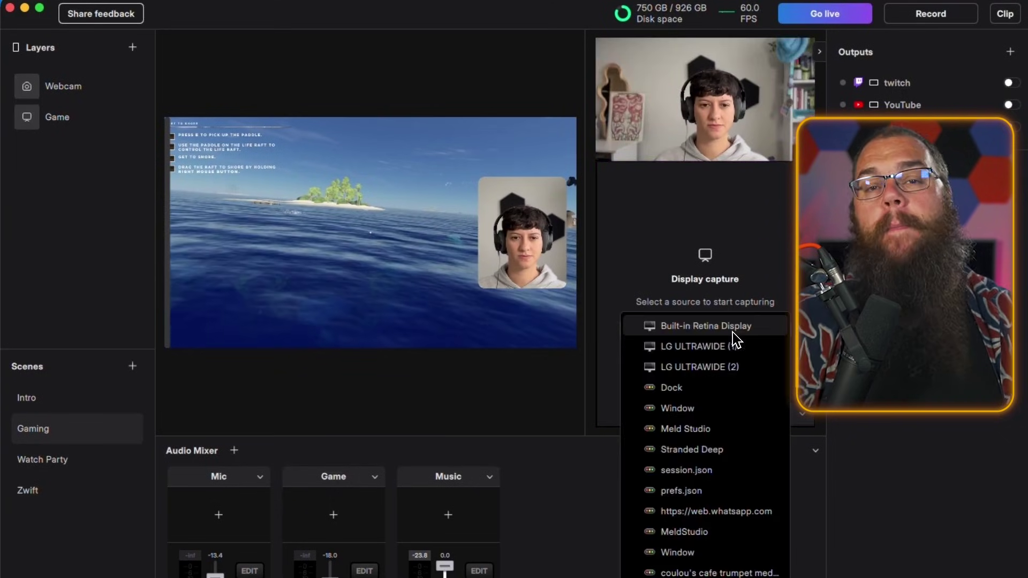
pyautogui.click(704, 451)
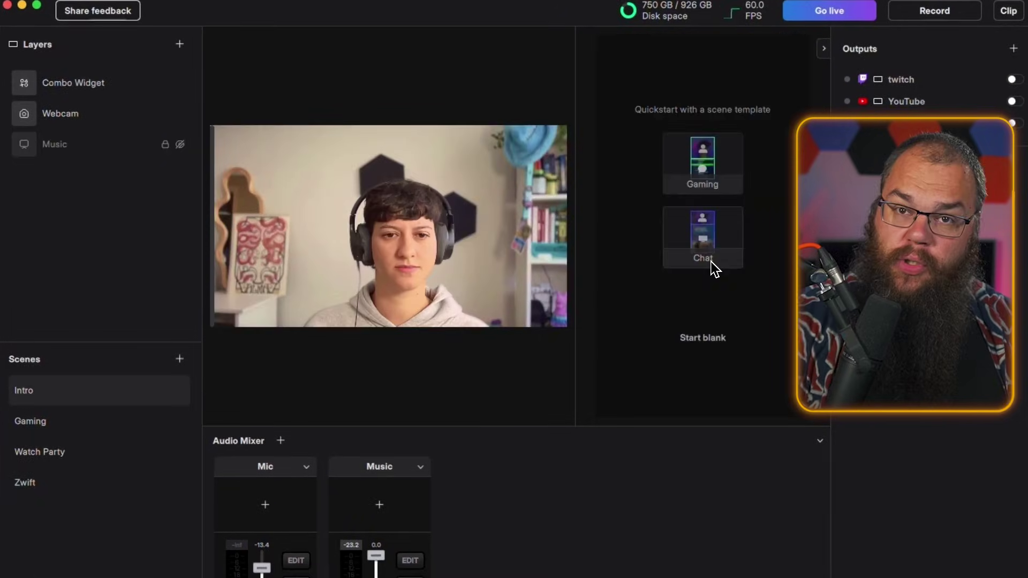
# Set up the Intro scene's vertical canvas from the Chat template, with the iPhone camera as its video device.
pyautogui.click(712, 264)
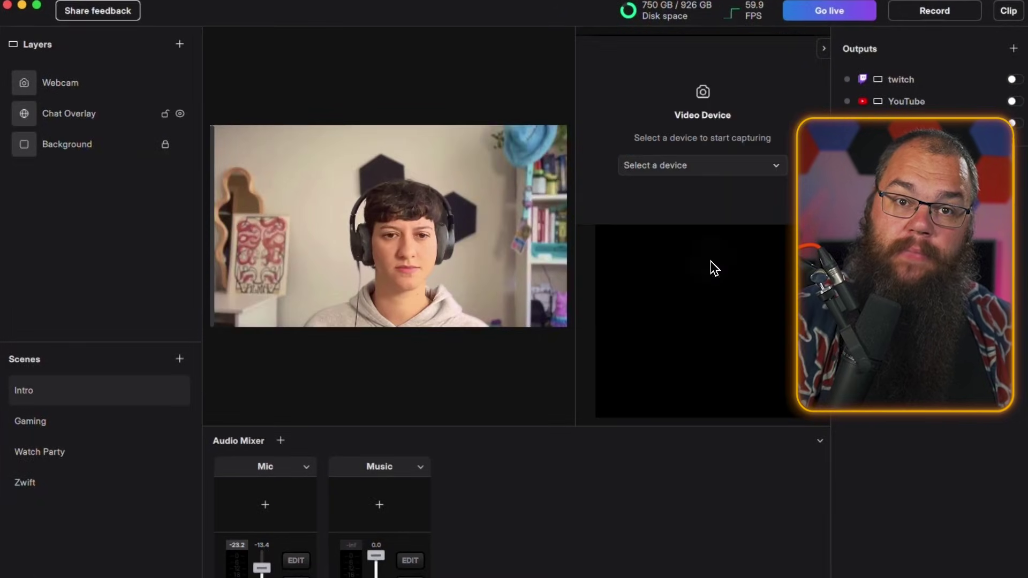
pyautogui.click(681, 172)
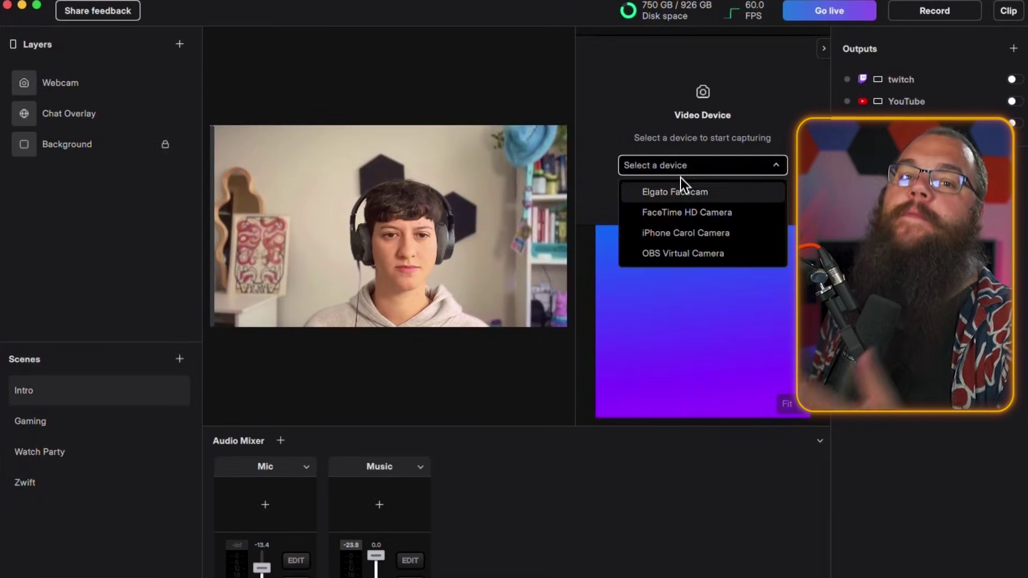
pyautogui.click(682, 230)
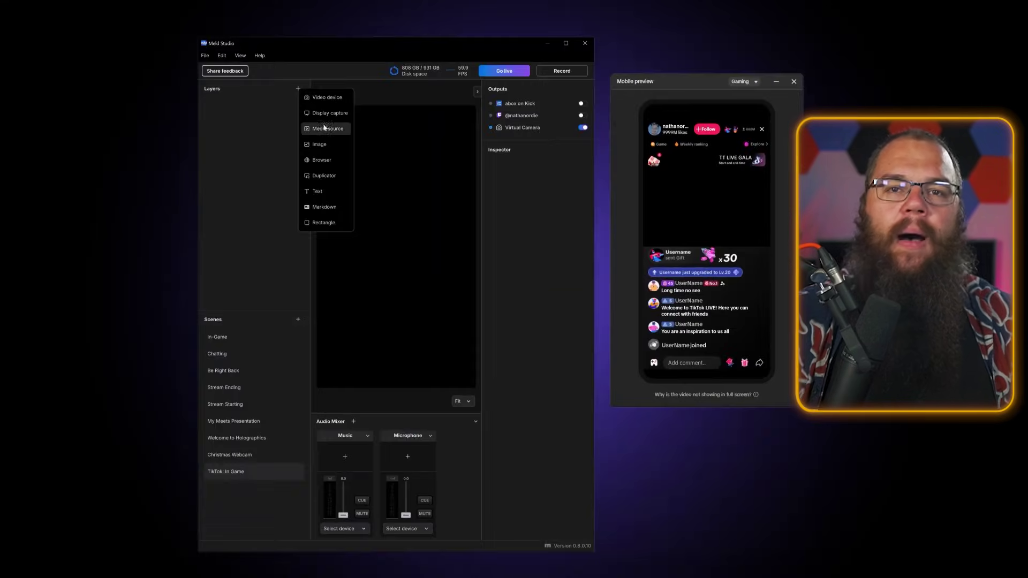
# Add a Media source layer to the TikTok: In Game scene.
pyautogui.click(329, 129)
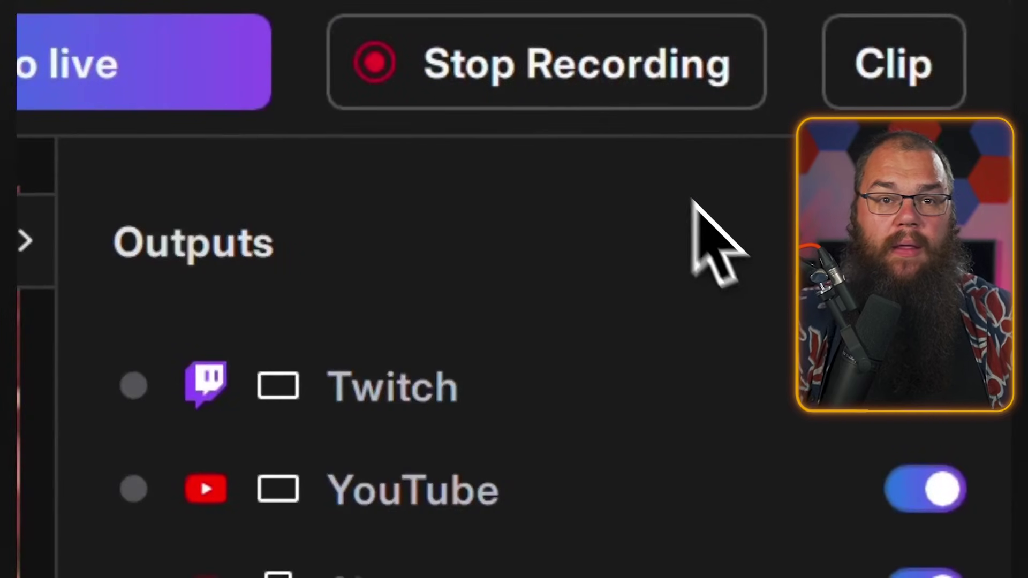
# Stop the recording and save a clip of the stream.
pyautogui.click(561, 74)
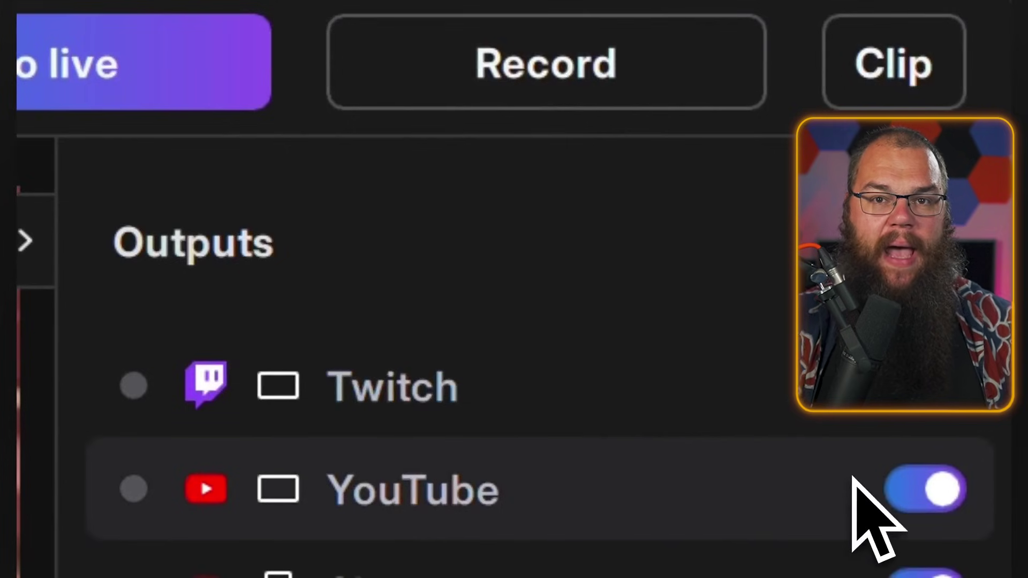
pyautogui.click(909, 99)
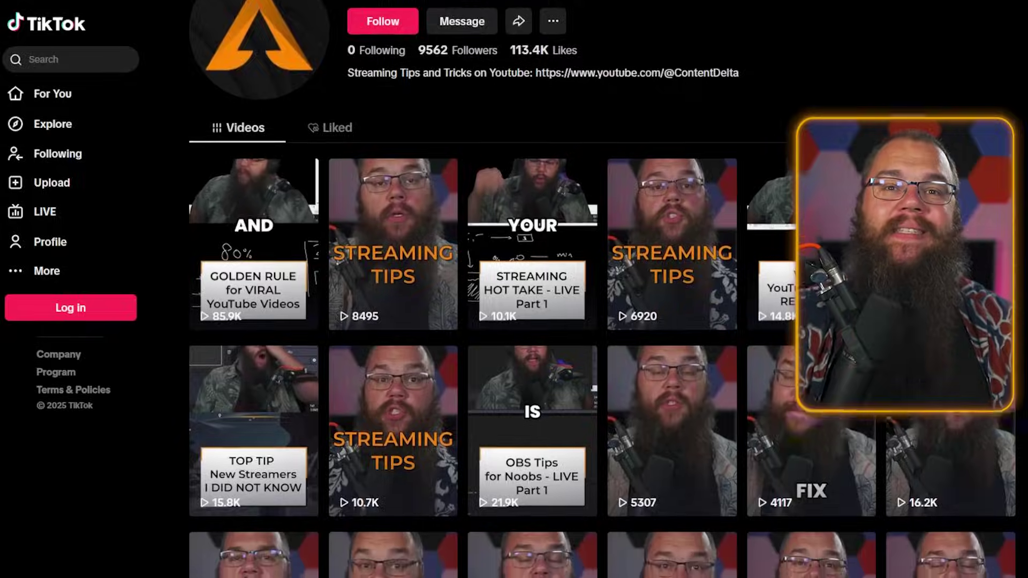
pyautogui.scroll(-3, 603, 289)
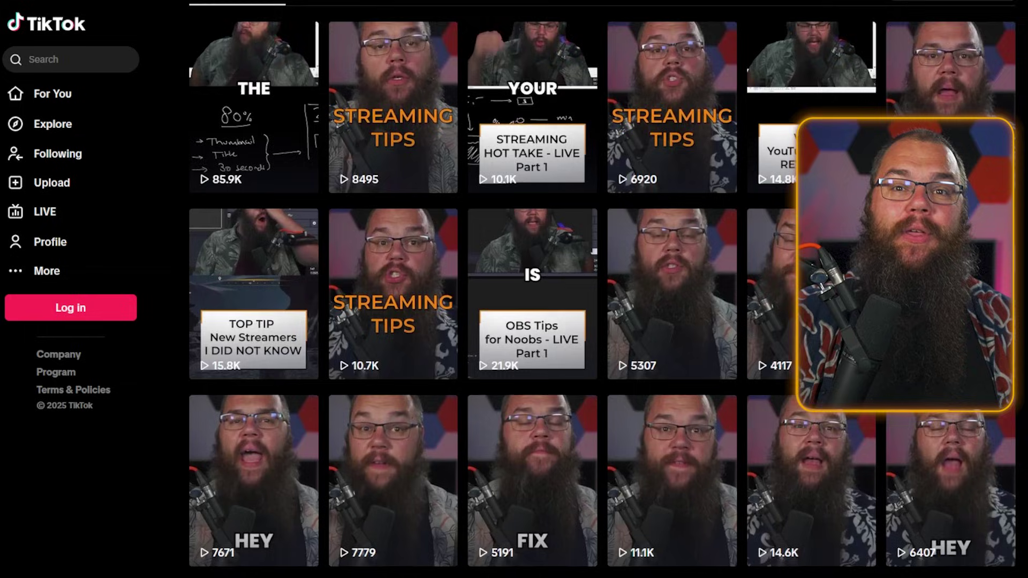
pyautogui.scroll(-5, 603, 289)
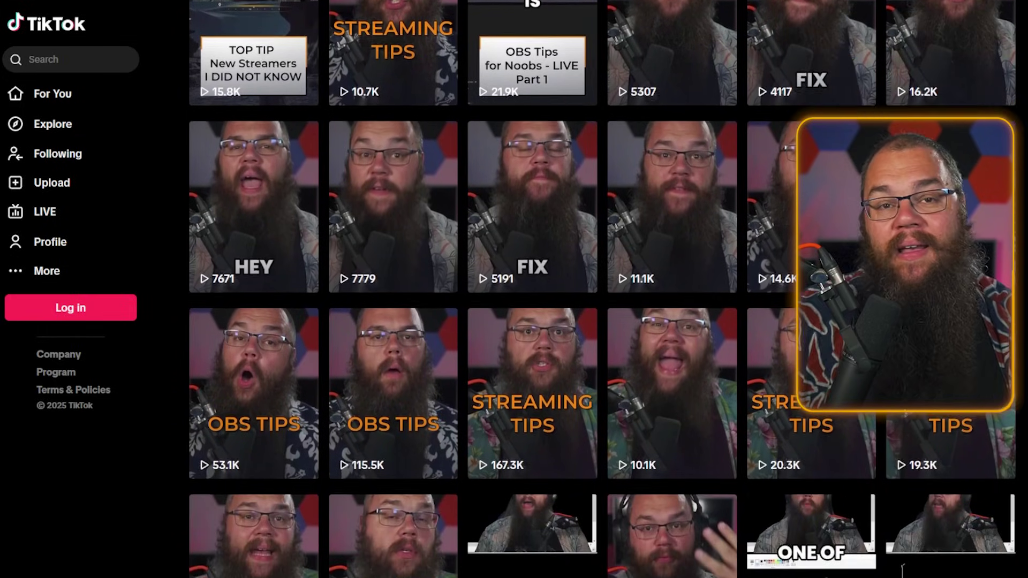
pyautogui.scroll(-5, 603, 289)
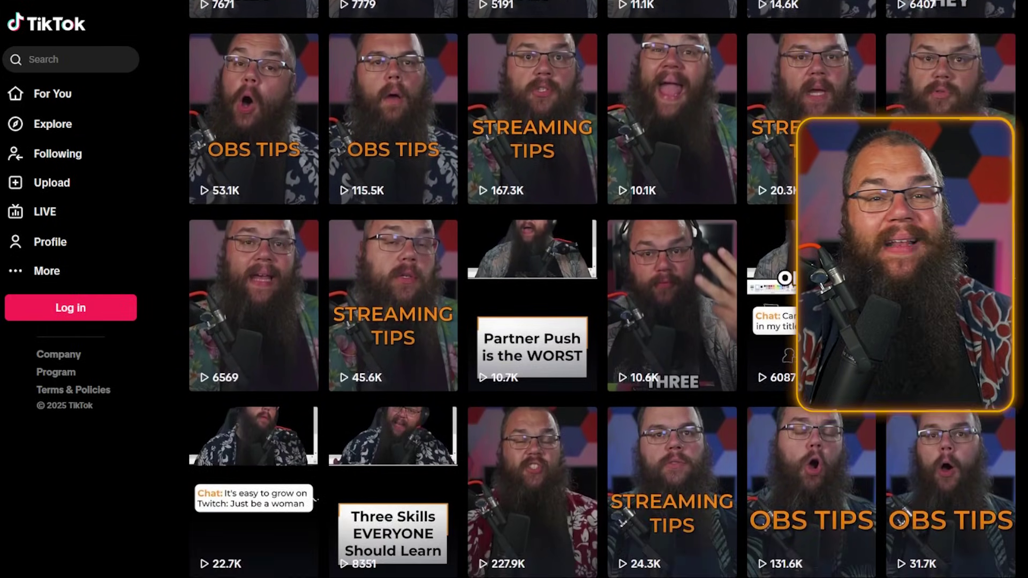
pyautogui.scroll(-5, 602, 290)
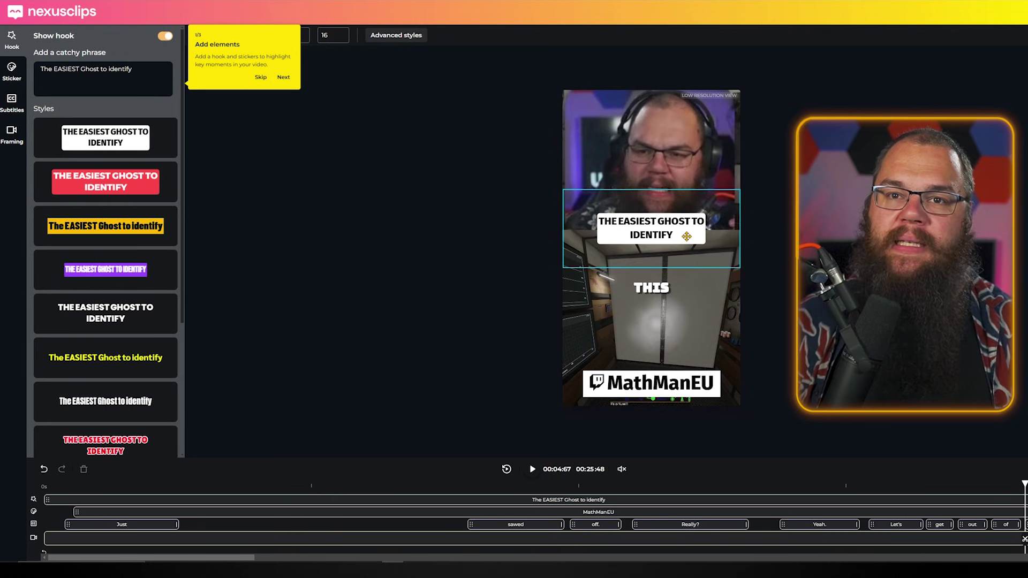
pyautogui.click(652, 292)
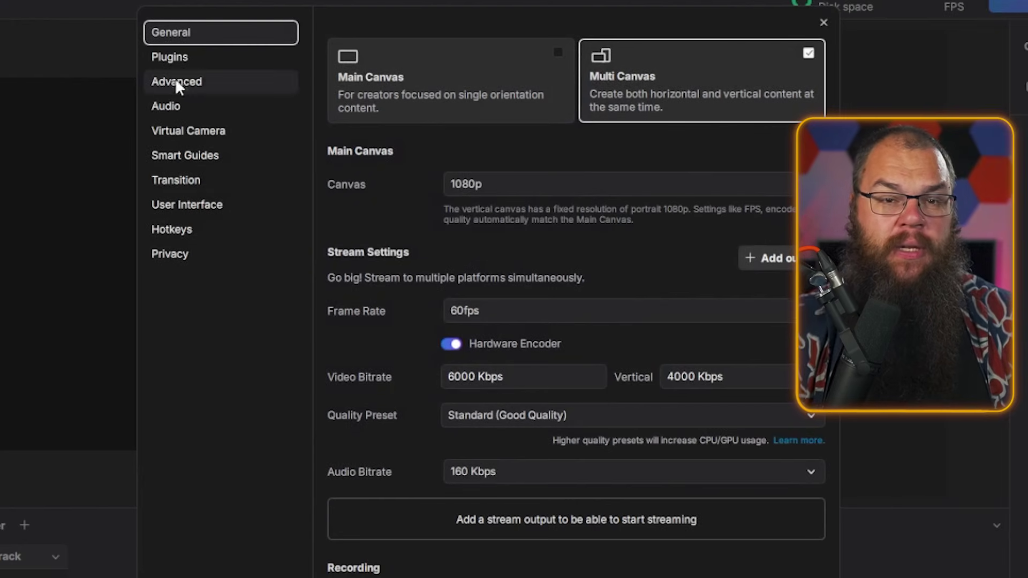
# Select Multi Canvas for simultaneous horizontal and vertical content, and set the vertical stream's video bitrate to 6000 Kbps.
pyautogui.click(451, 82)
pyautogui.click(638, 91)
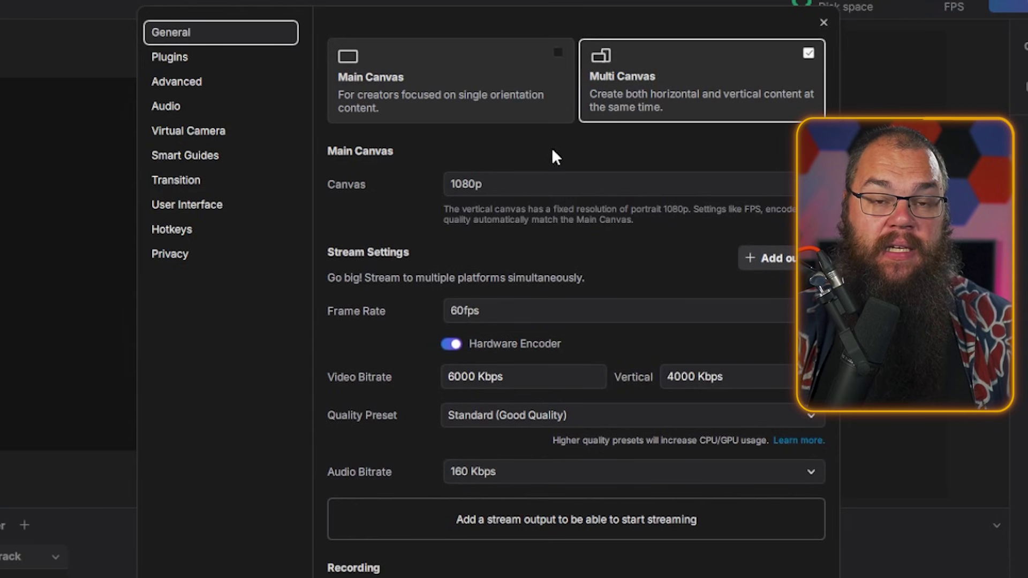
pyautogui.scroll(-1, 491, 370)
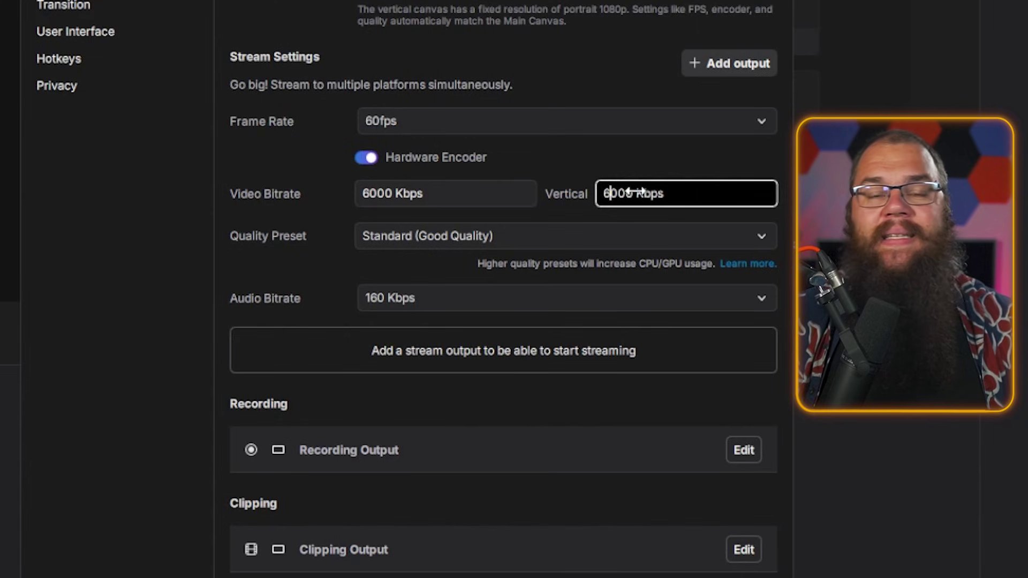
pyautogui.doubleClick(375, 194)
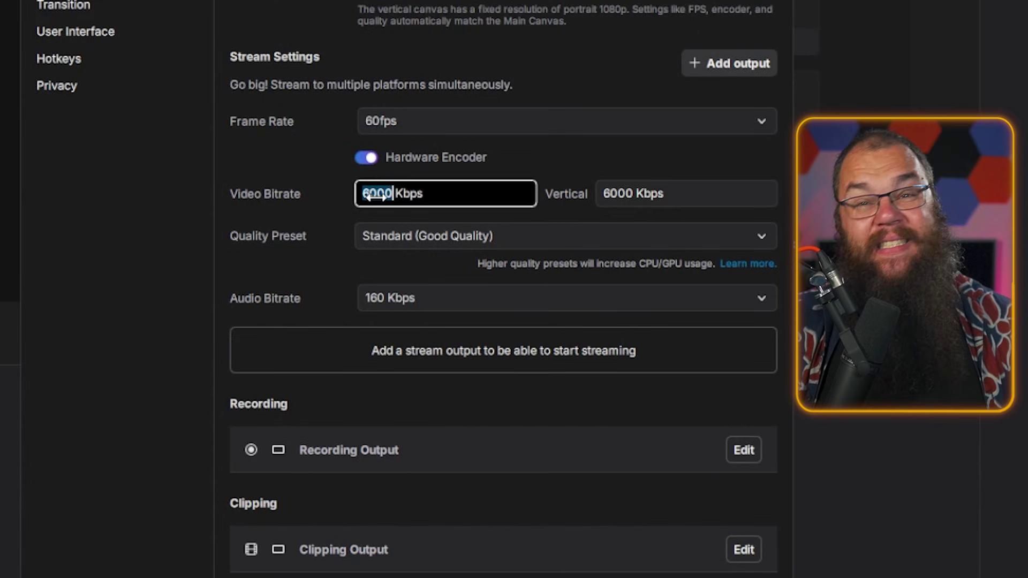
# Try the Fast and Standard quality presets in the stream settings, settling on Very High Quality.
pyautogui.click(402, 237)
pyautogui.click(421, 324)
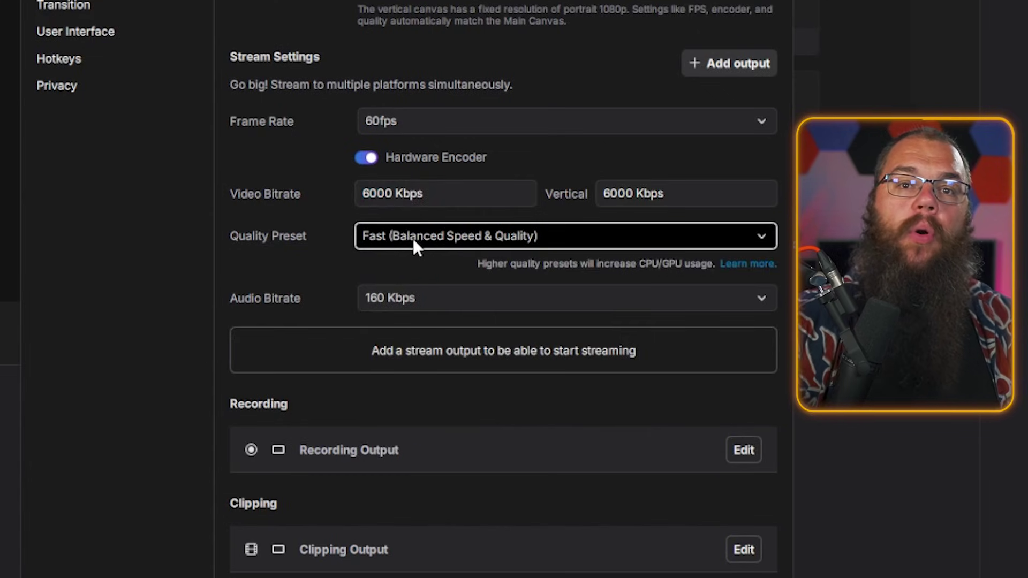
pyautogui.click(409, 238)
pyautogui.click(417, 351)
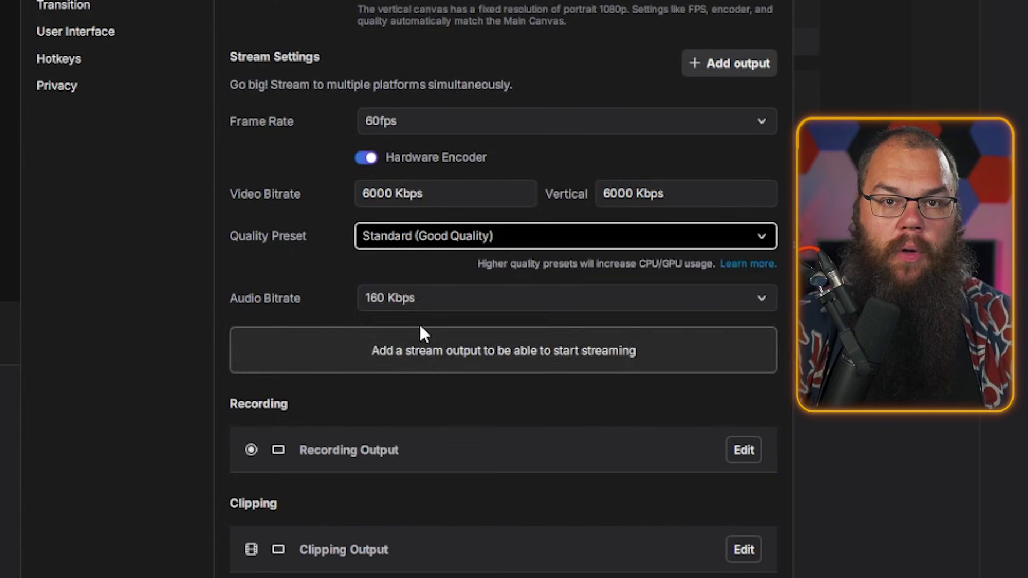
pyautogui.click(410, 238)
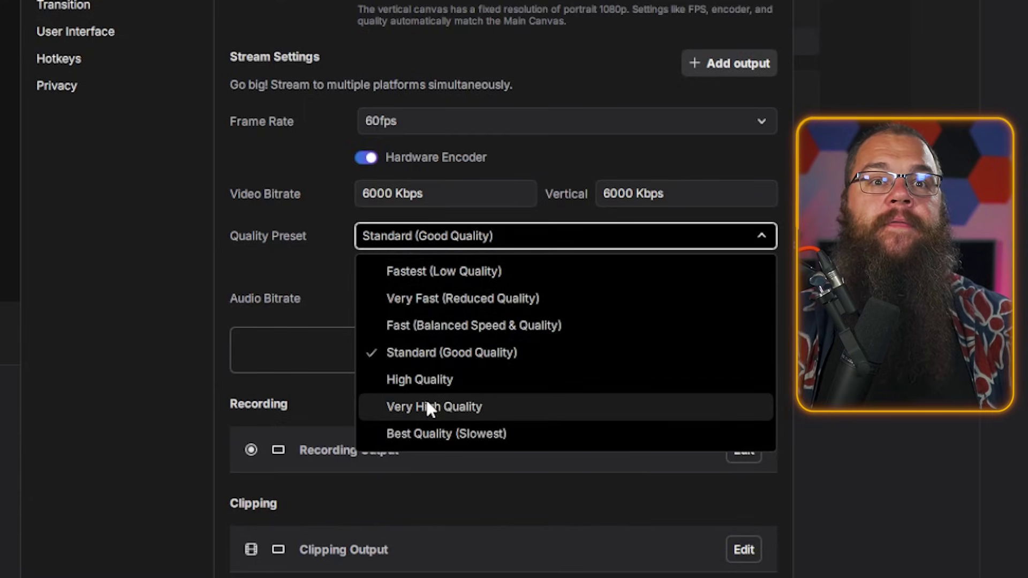
pyautogui.click(427, 406)
# Configure the recording output with the Main Canvas and the Standard (Good Quality) preset, and toggle its use of VOD audio.
pyautogui.click(682, 555)
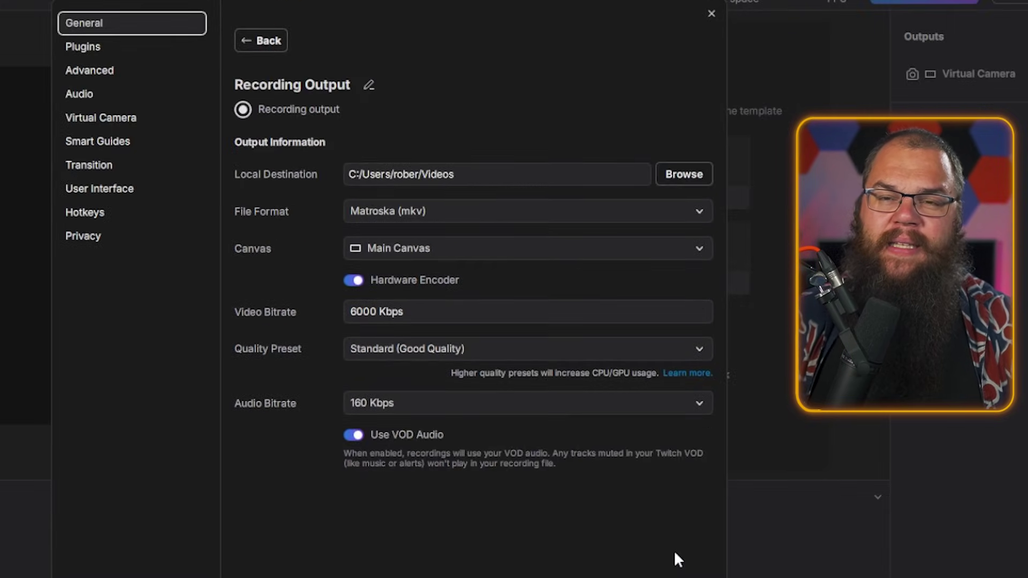
pyautogui.click(432, 257)
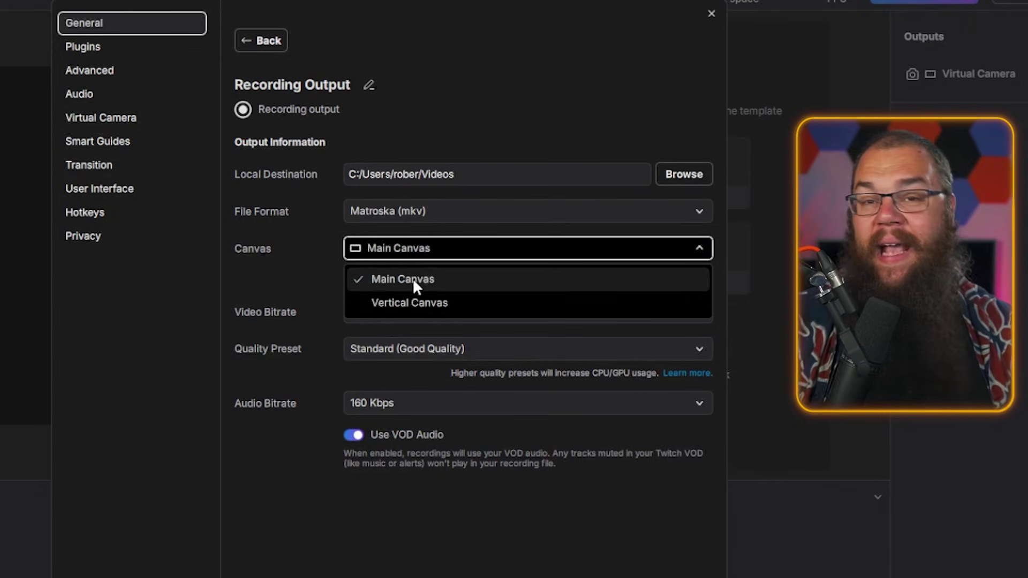
pyautogui.click(412, 278)
pyautogui.click(400, 348)
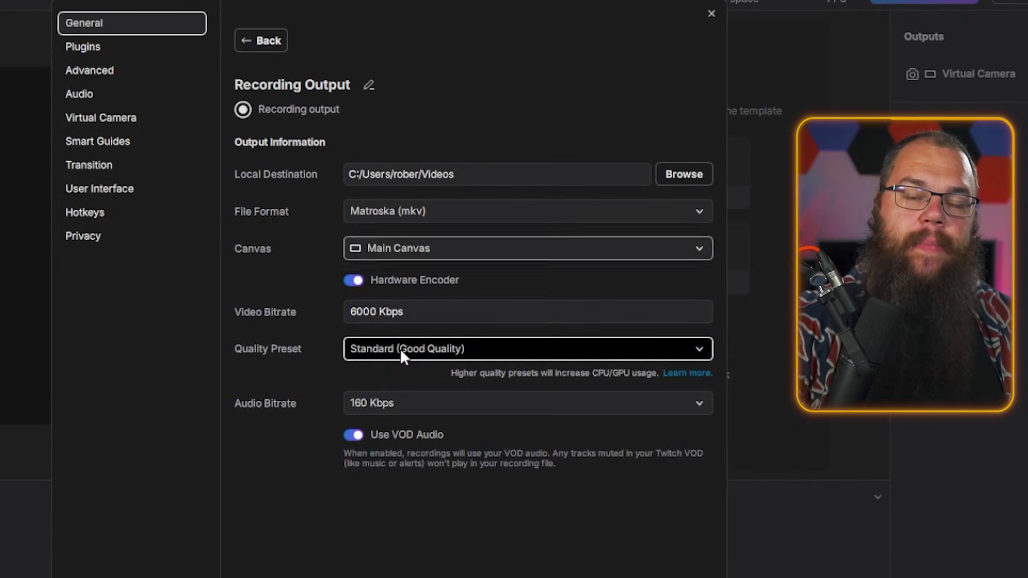
pyautogui.click(420, 457)
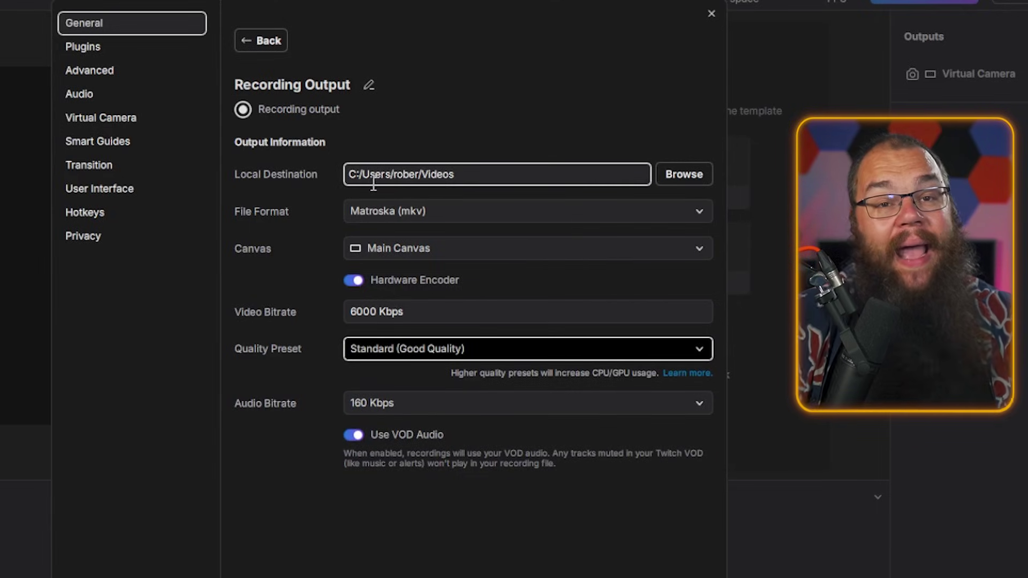
pyautogui.click(355, 436)
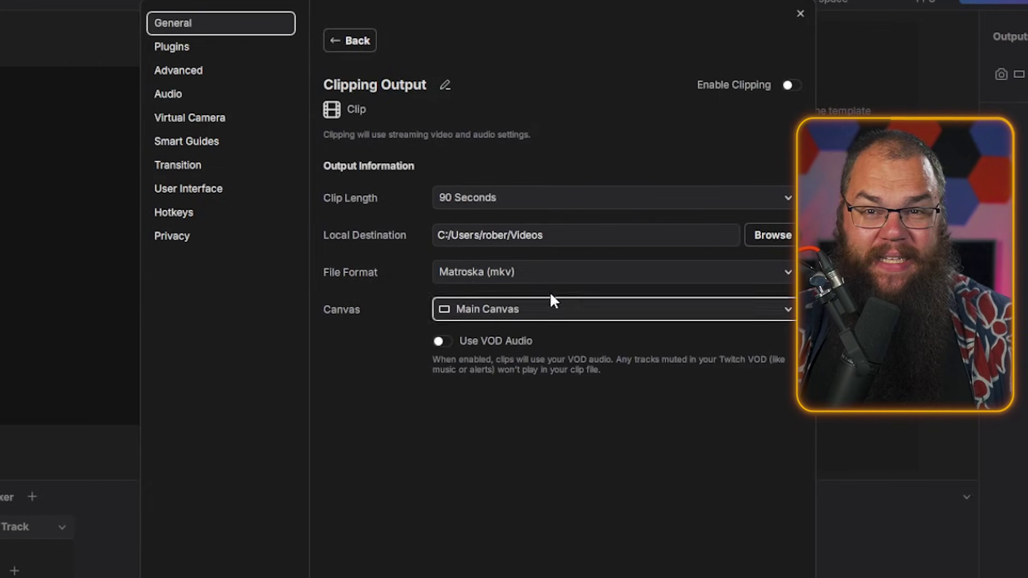
# Configure the clipping output to use the Vertical Canvas and VOD audio, and choose its clip length.
pyautogui.click(526, 308)
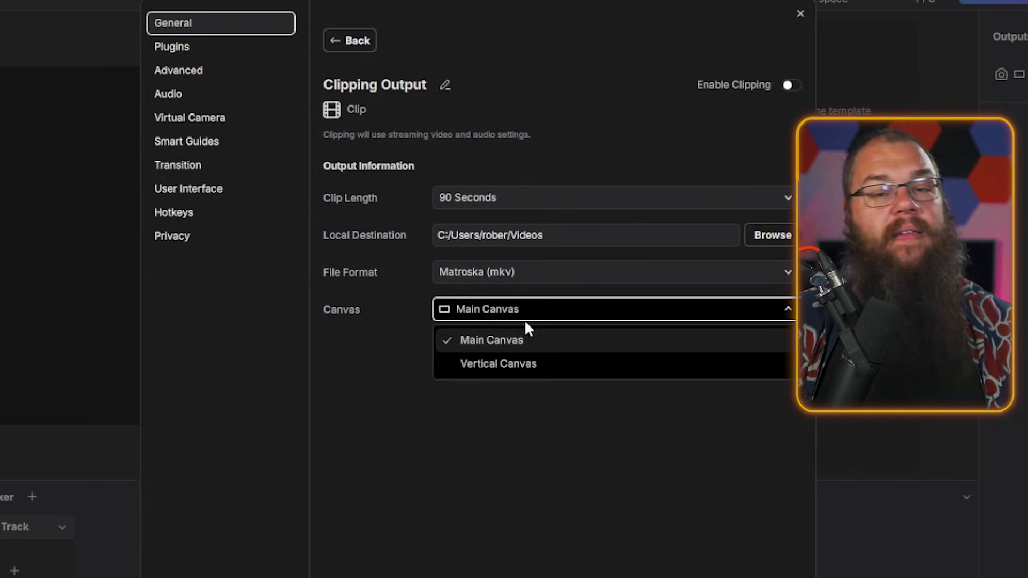
pyautogui.click(519, 365)
pyautogui.click(439, 343)
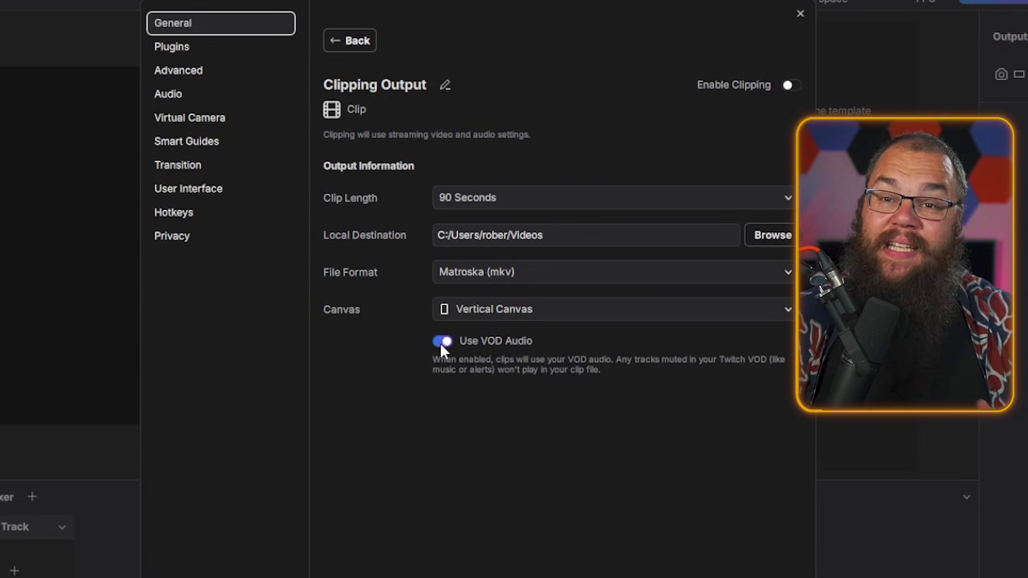
pyautogui.click(448, 199)
pyautogui.click(476, 323)
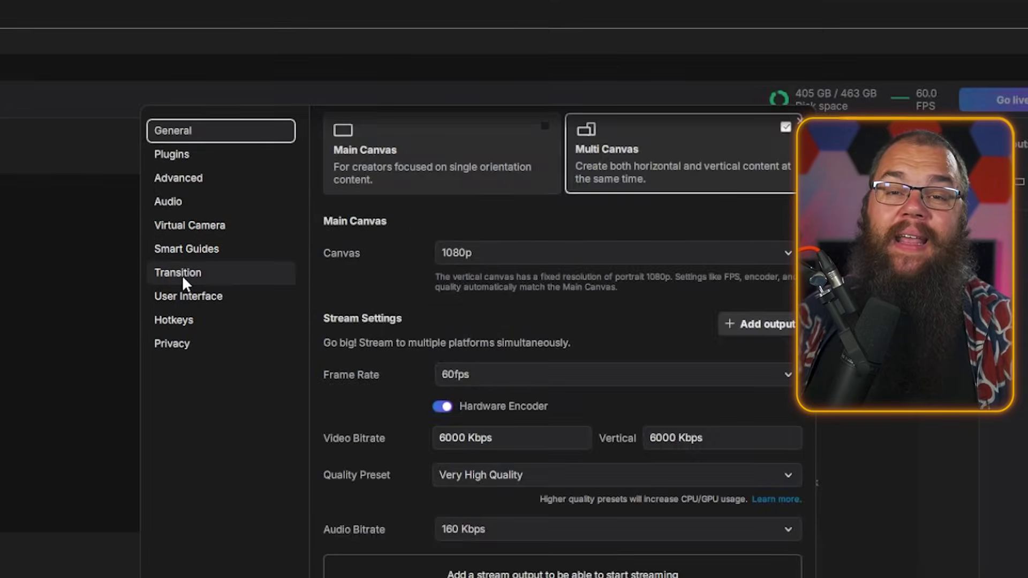
# Set the global scene transition to Morph.
pyautogui.click(182, 168)
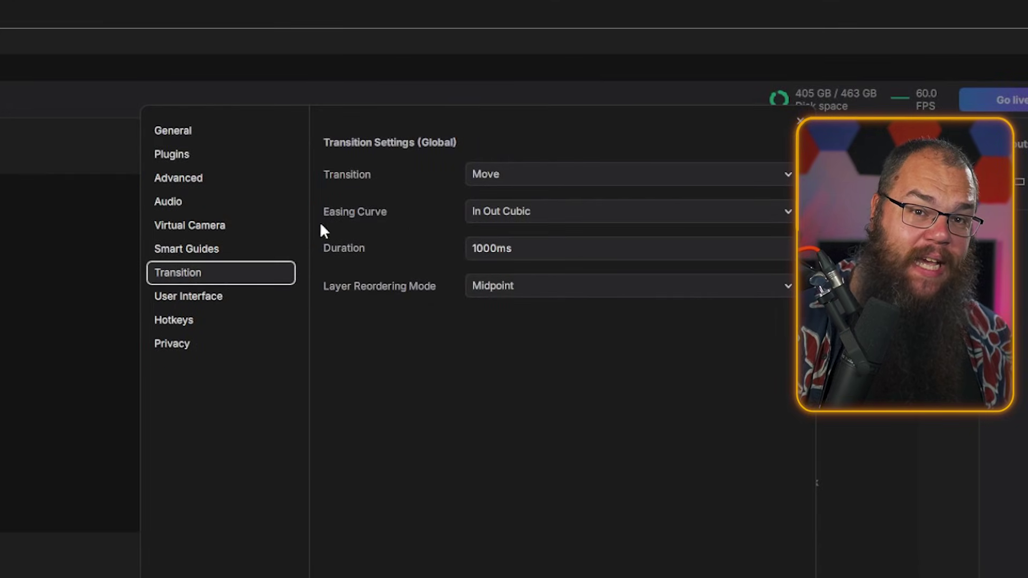
pyautogui.click(503, 180)
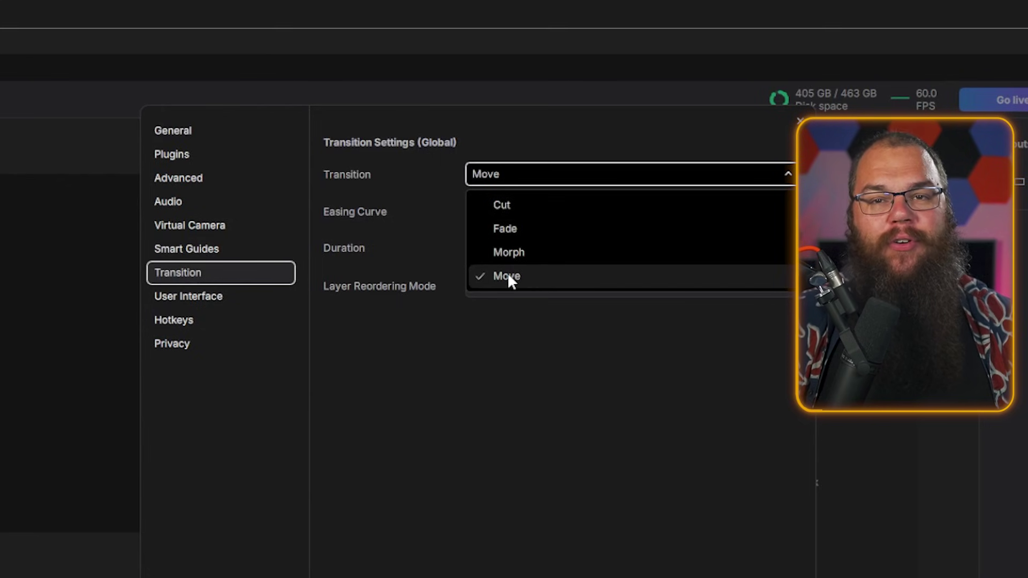
pyautogui.click(506, 252)
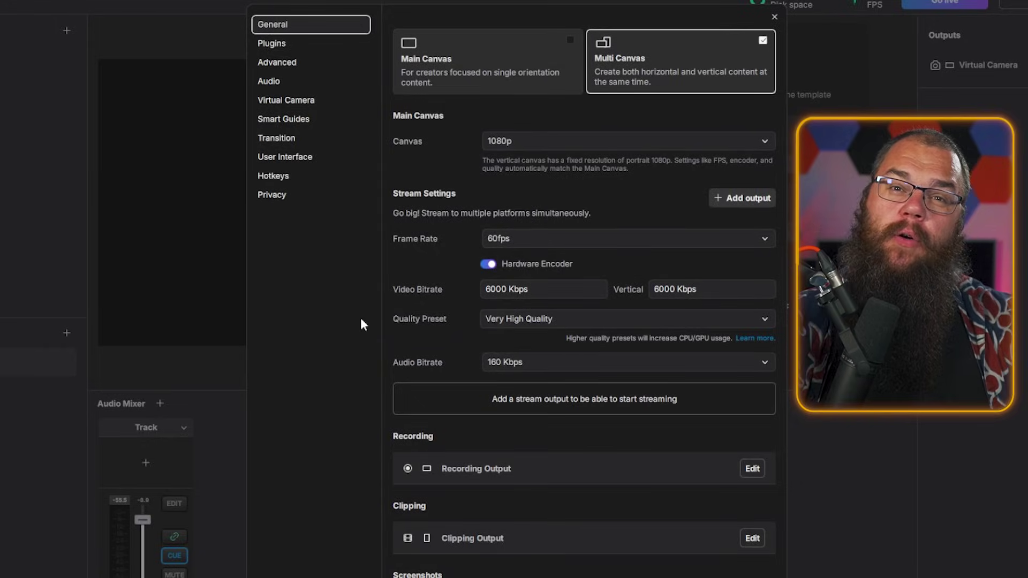
# Add a Twitch stream output.
pyautogui.scroll(-1, 471, 527)
pyautogui.scroll(1, 476, 528)
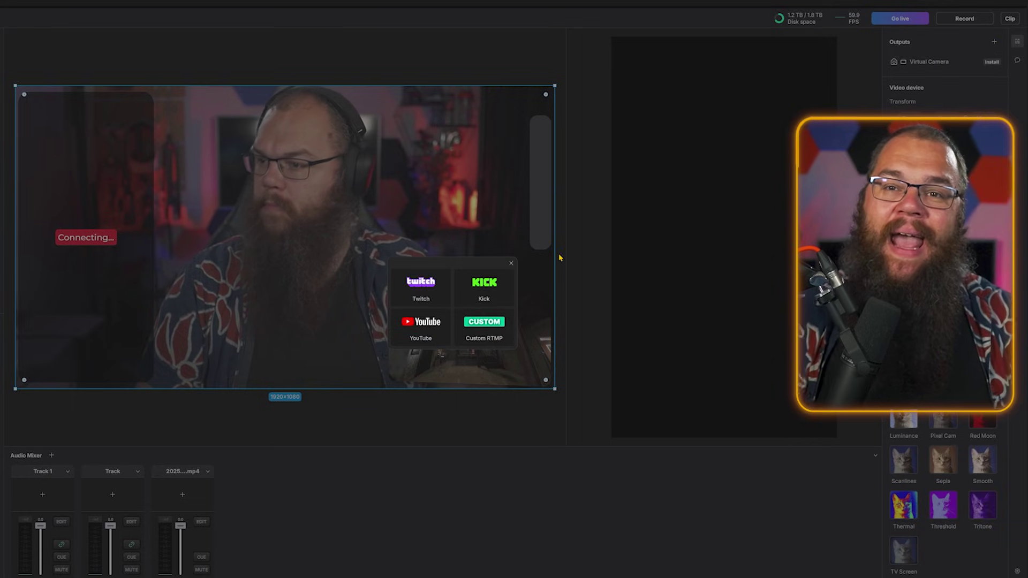
pyautogui.click(426, 293)
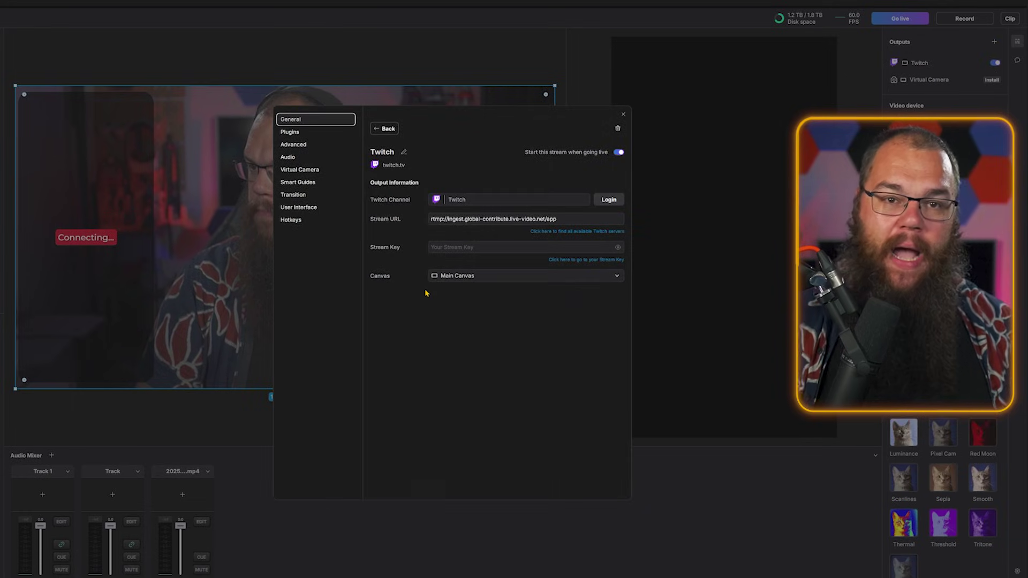